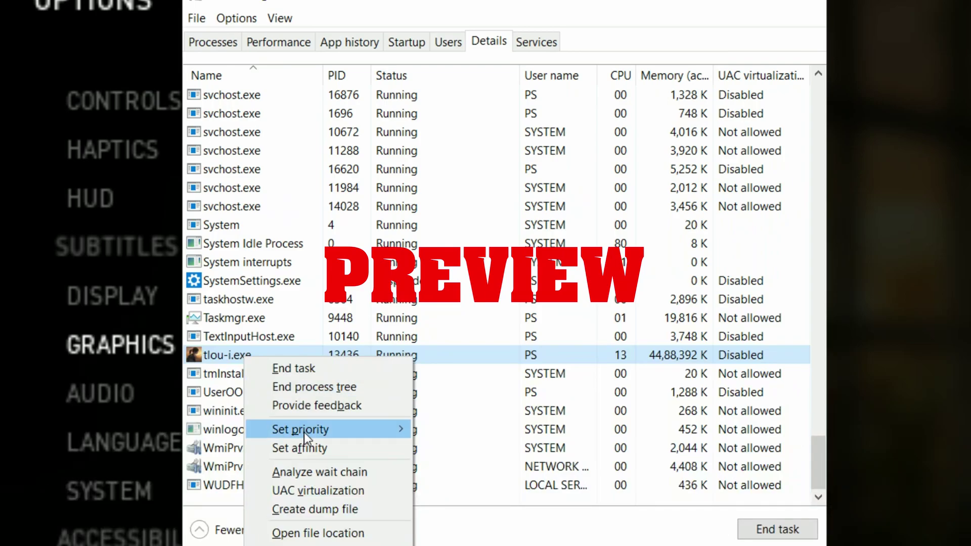
Apply the Low Animation Quality and Draw Distance graphics changes and confirm with YES
mouse_move(305, 432)
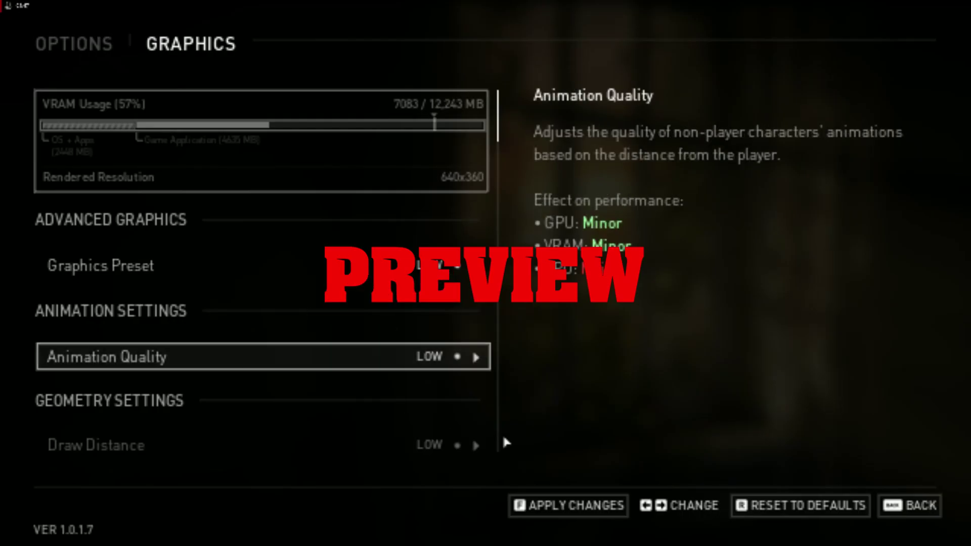
click(523, 500)
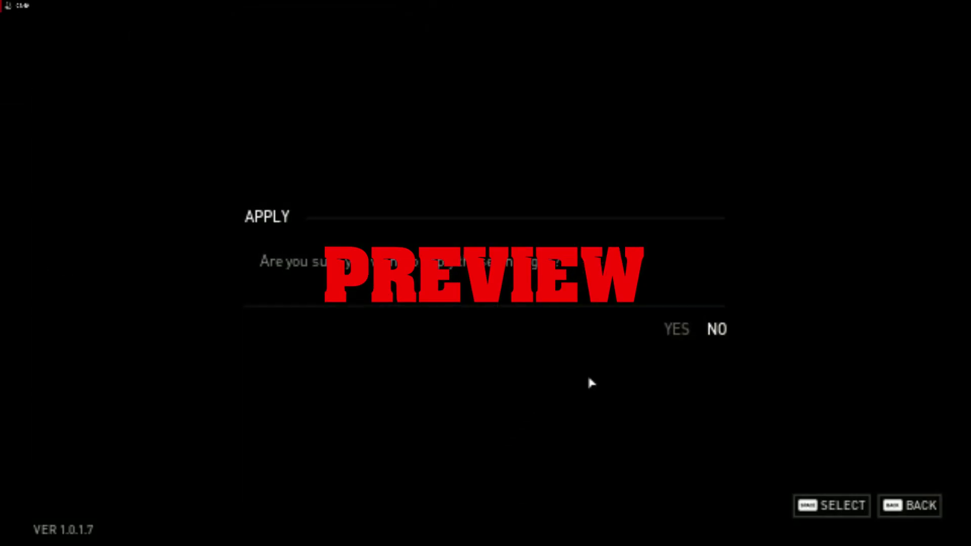
click(692, 338)
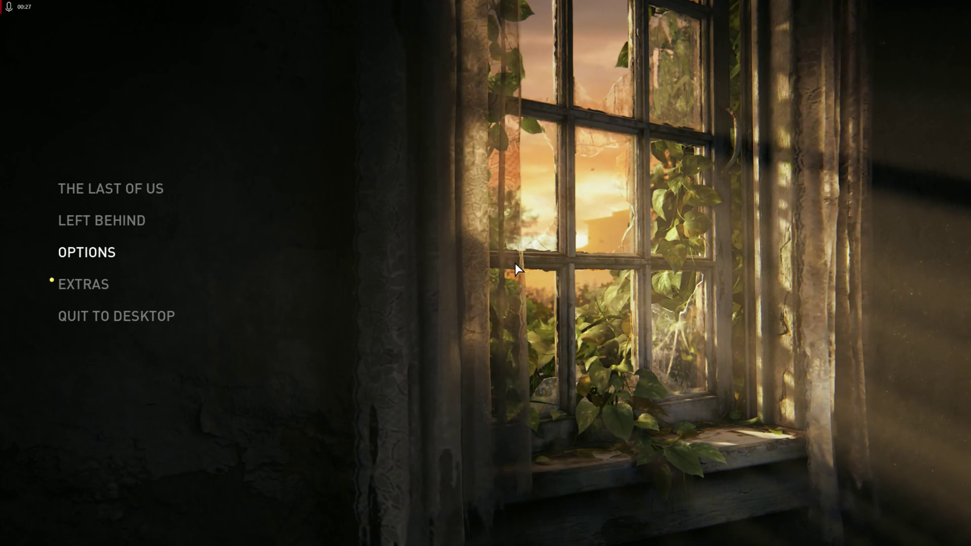
Bring up the Windows Start menu over the game's main menu
key(super)
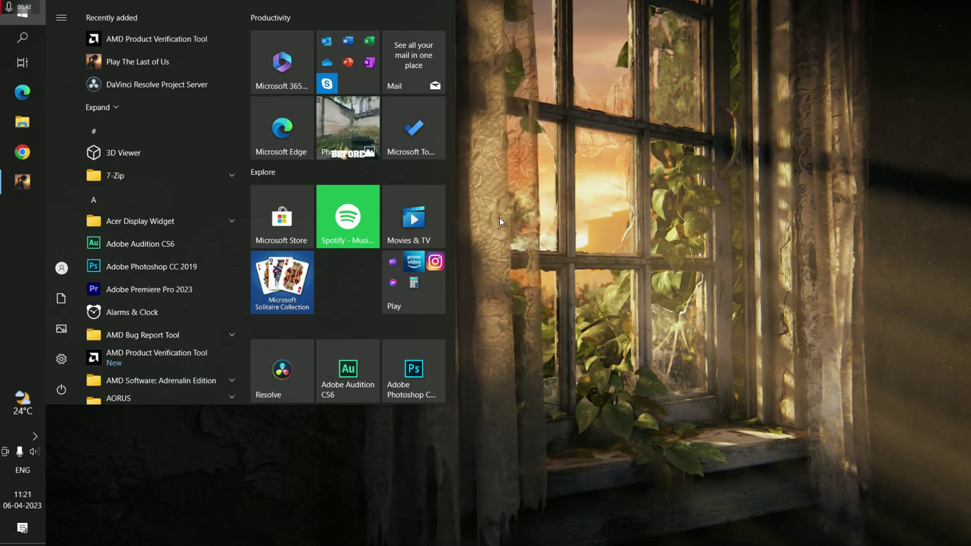
Search 'graphi' in Start and open Graphics settings to check The Last of Us™ Part I entries
text(ge)
key(BackSpace)
text(ra)
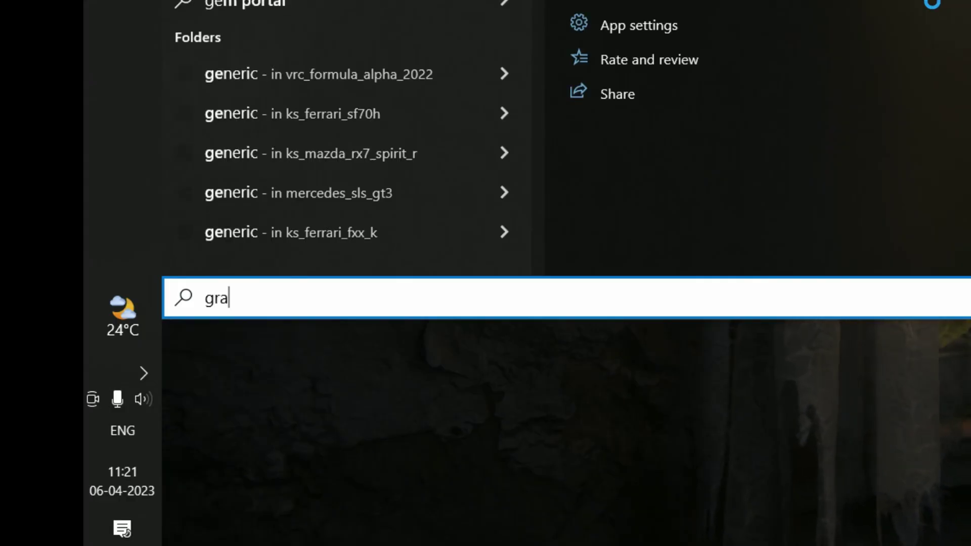
text(phi)
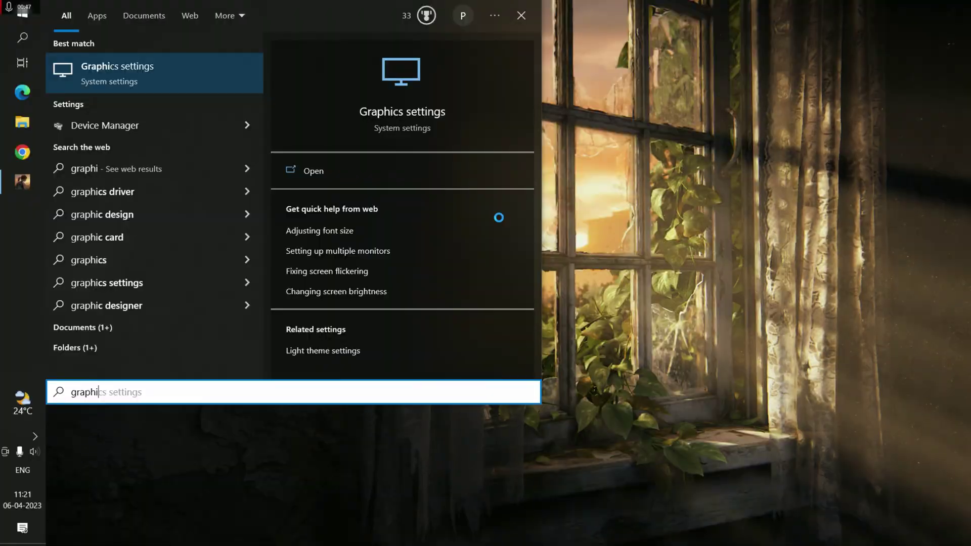
key(Return)
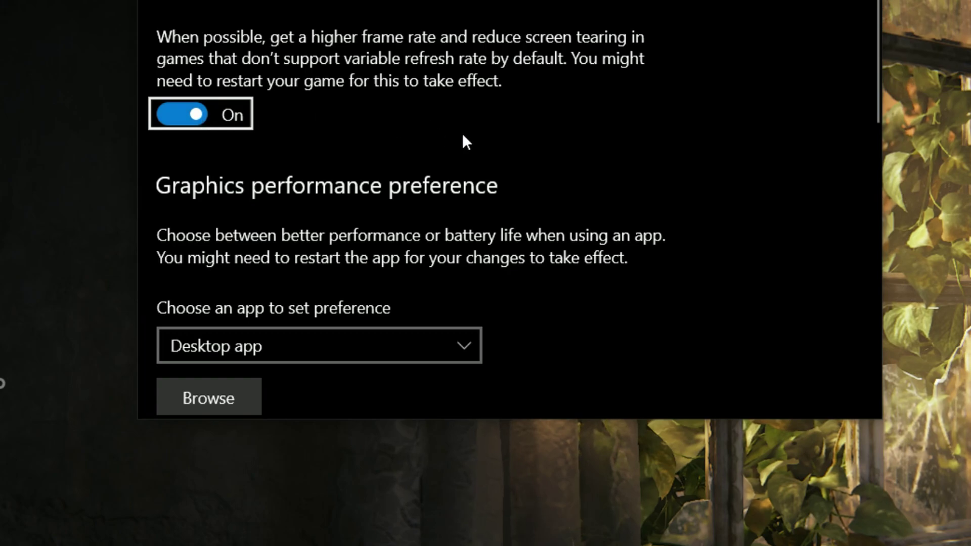
scroll(463, 132, down, 10)
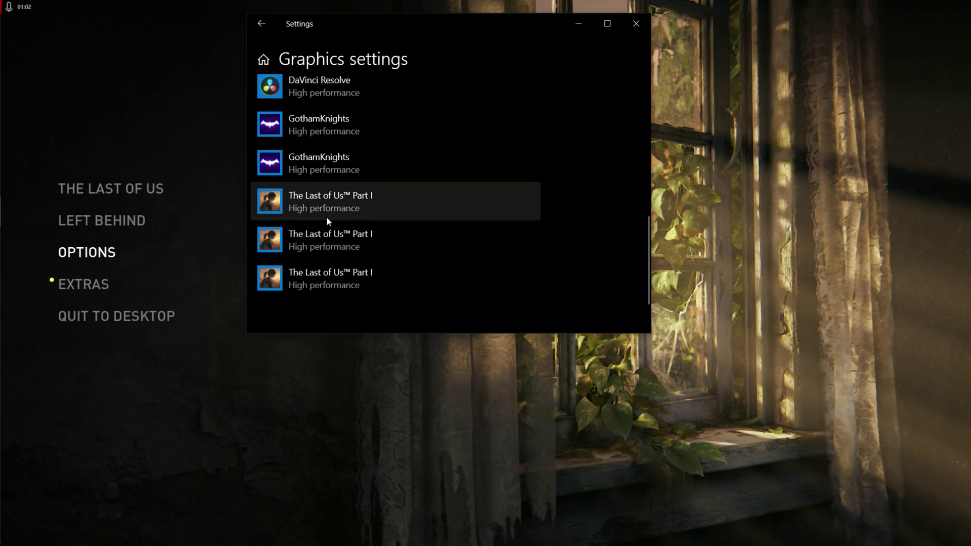
key(super)
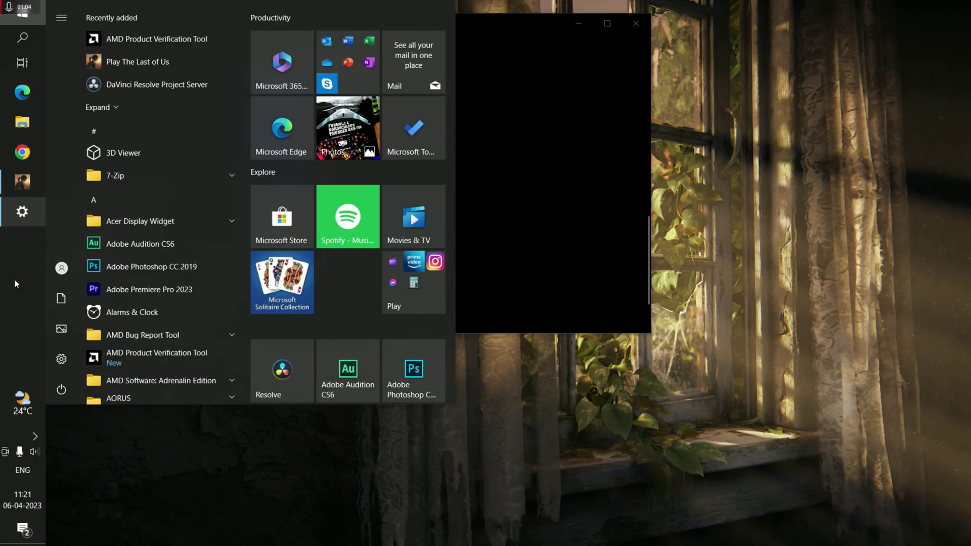
Open The Last of Us Part I's install folder via Steam Library's Manage > Browse local files
click(35, 434)
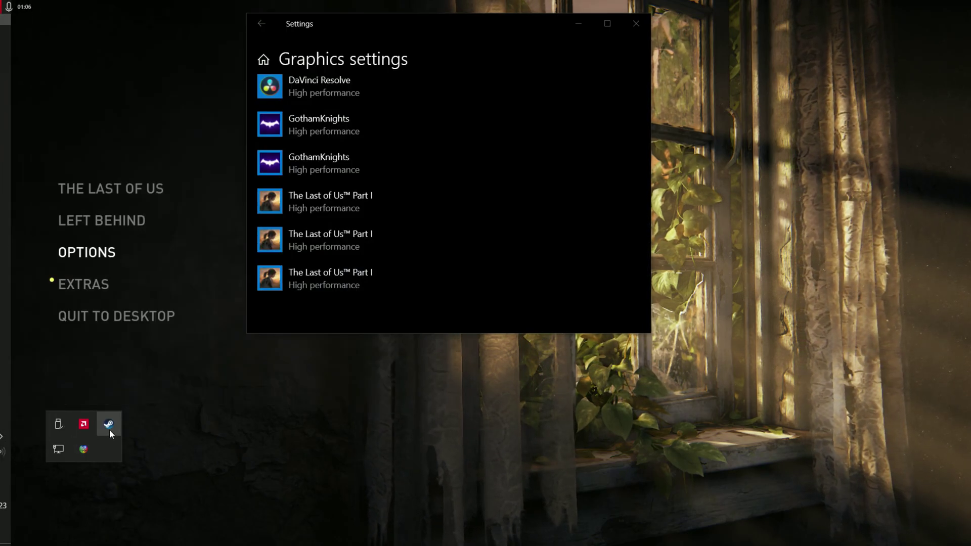
click(109, 424)
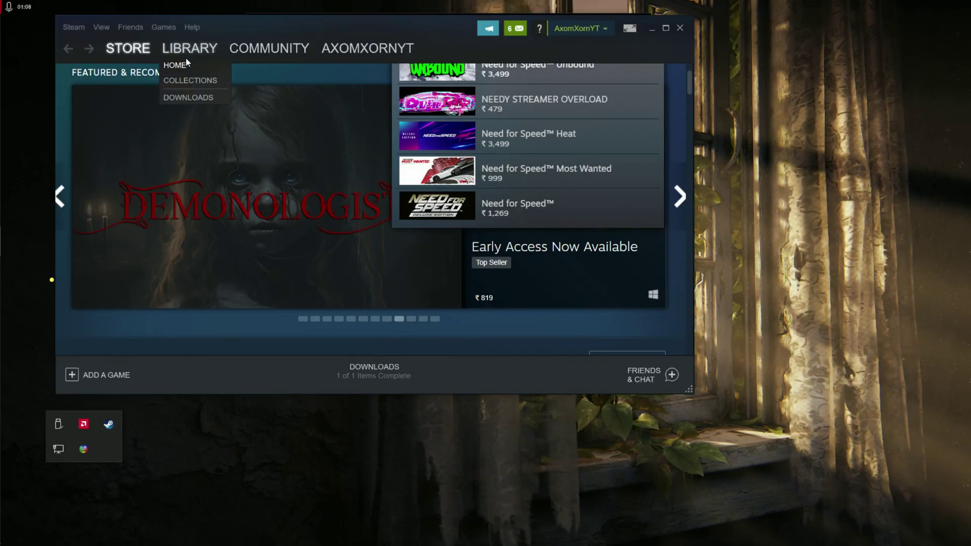
click(186, 54)
drag(276, 30, 335, 35)
scroll(210, 266, down, 8)
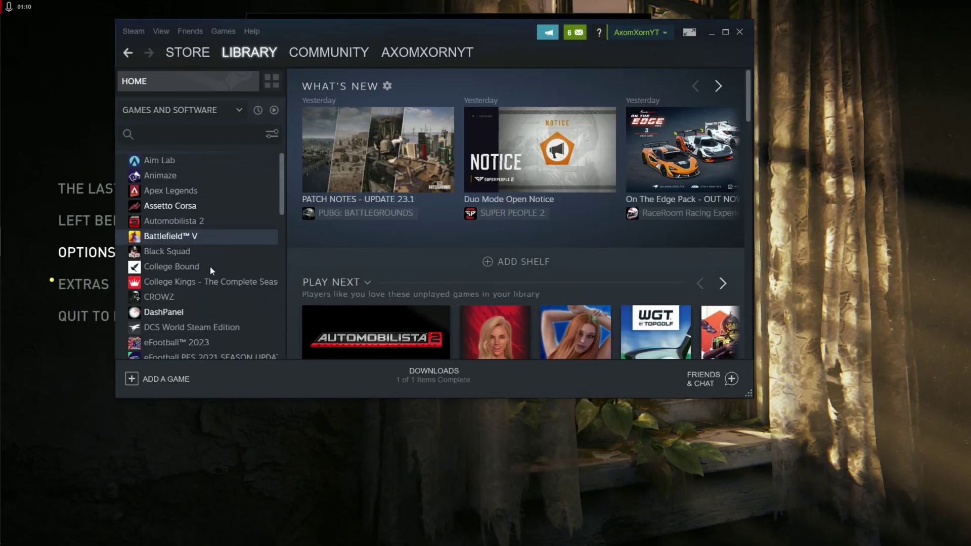
click(214, 176)
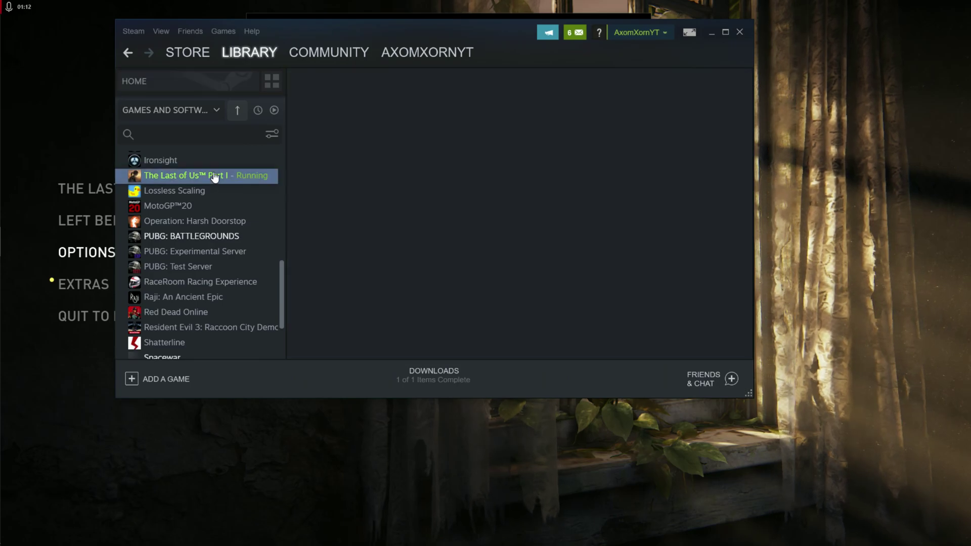
right_click(213, 174)
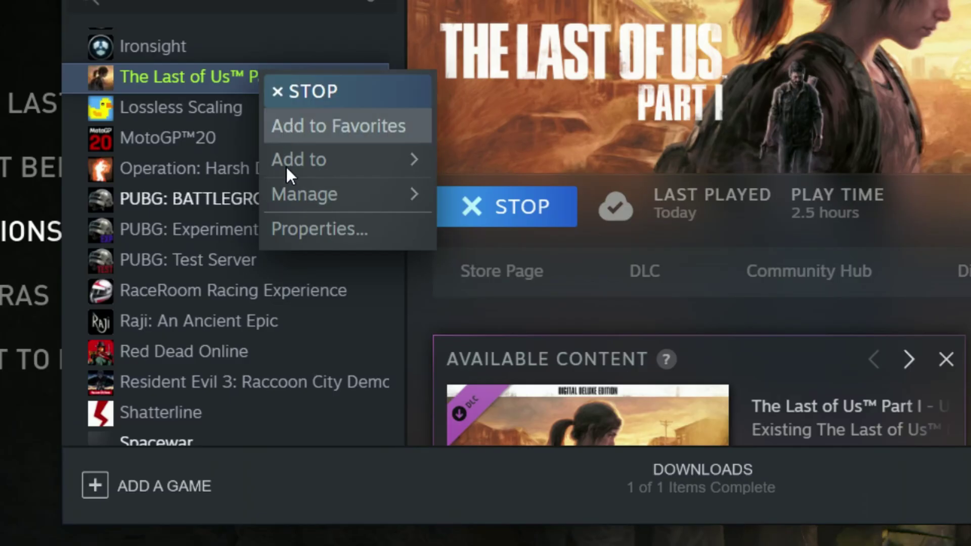
mouse_move(230, 232)
click(498, 234)
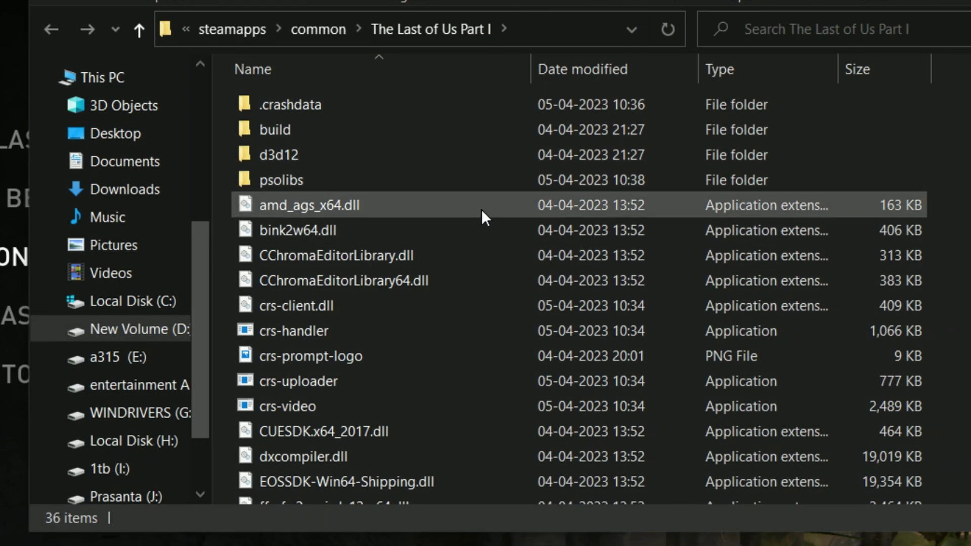
scroll(481, 211, down, 6)
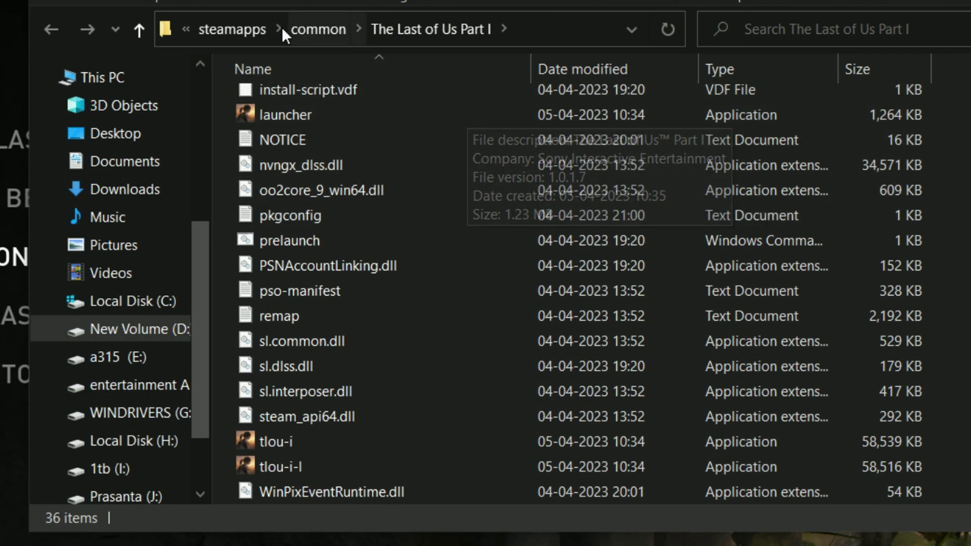
click(241, 28)
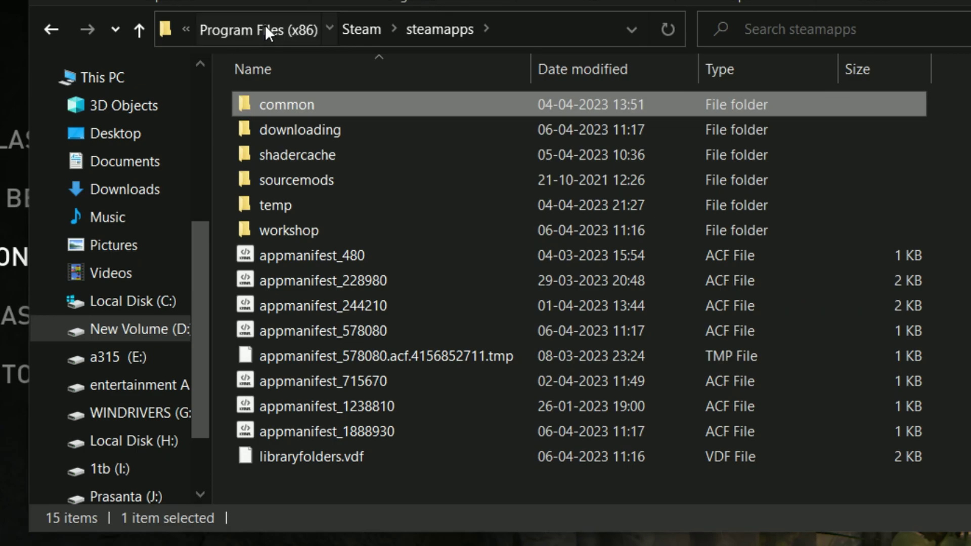
click(266, 29)
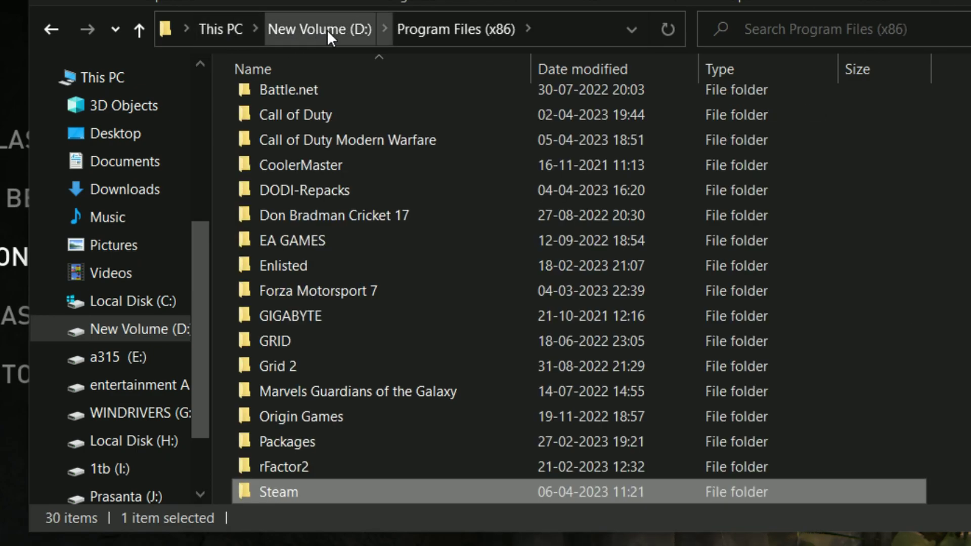
click(430, 30)
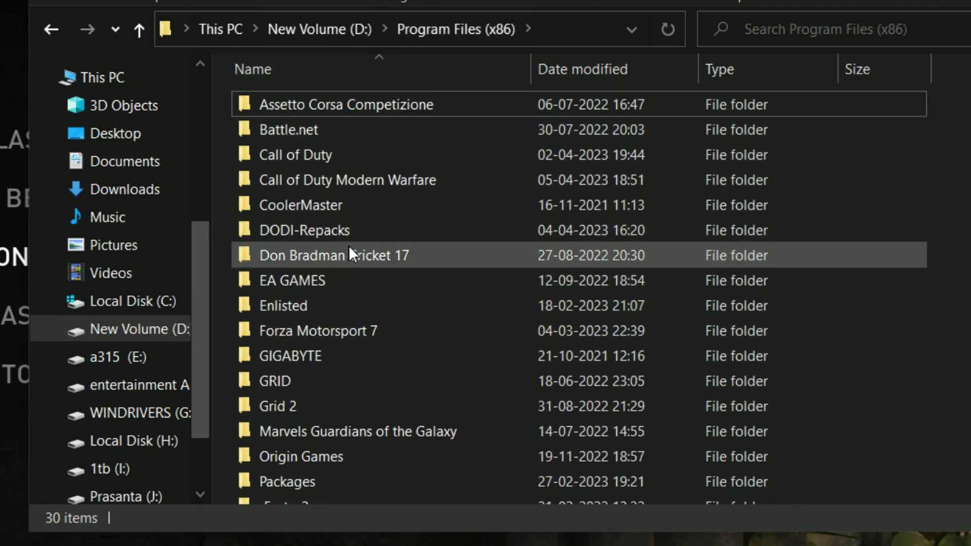
scroll(334, 283, down, 5)
double_click(335, 188)
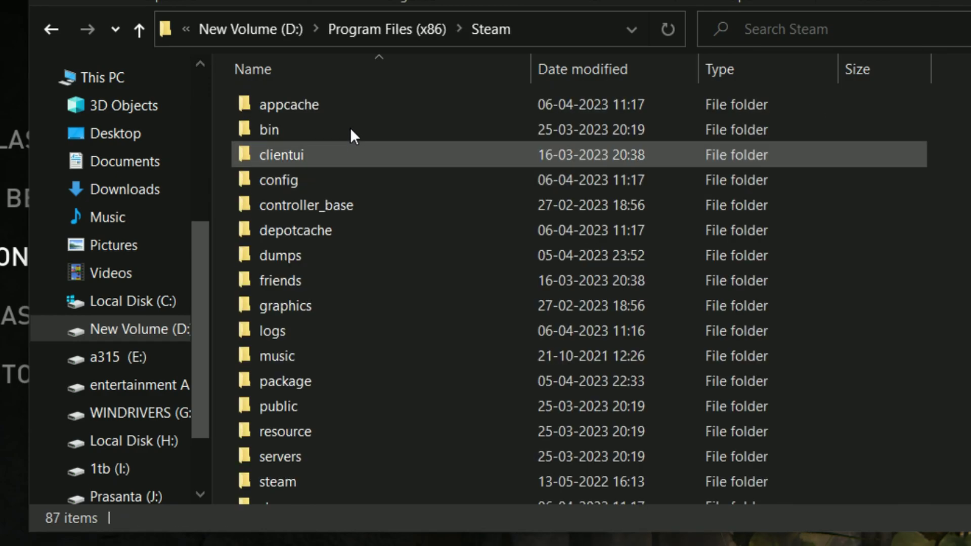
scroll(316, 154, down, 6)
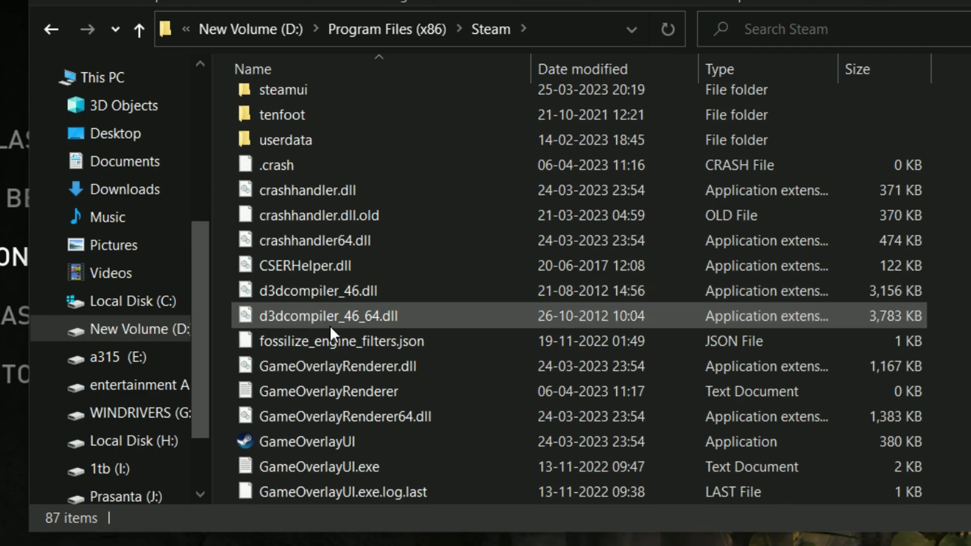
scroll(324, 192, up, 2)
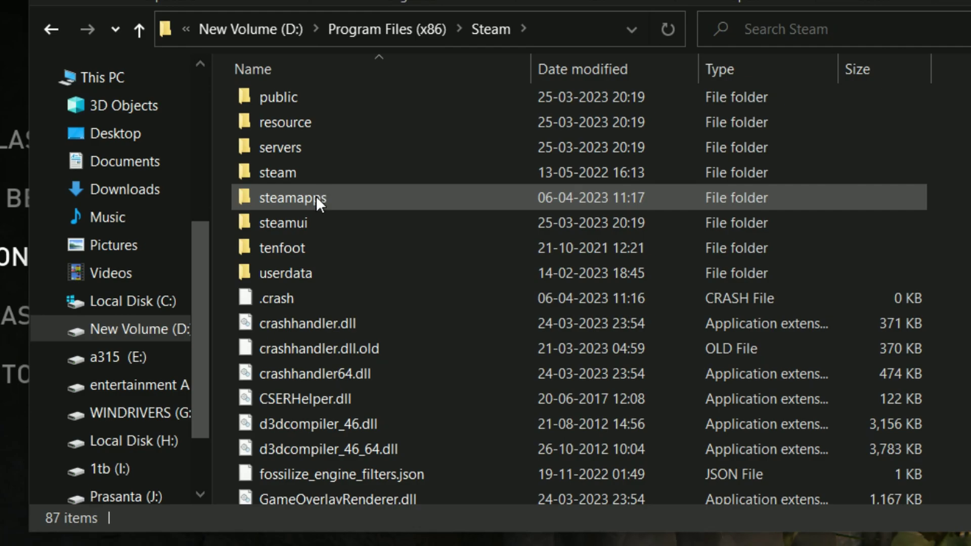
double_click(316, 195)
double_click(324, 104)
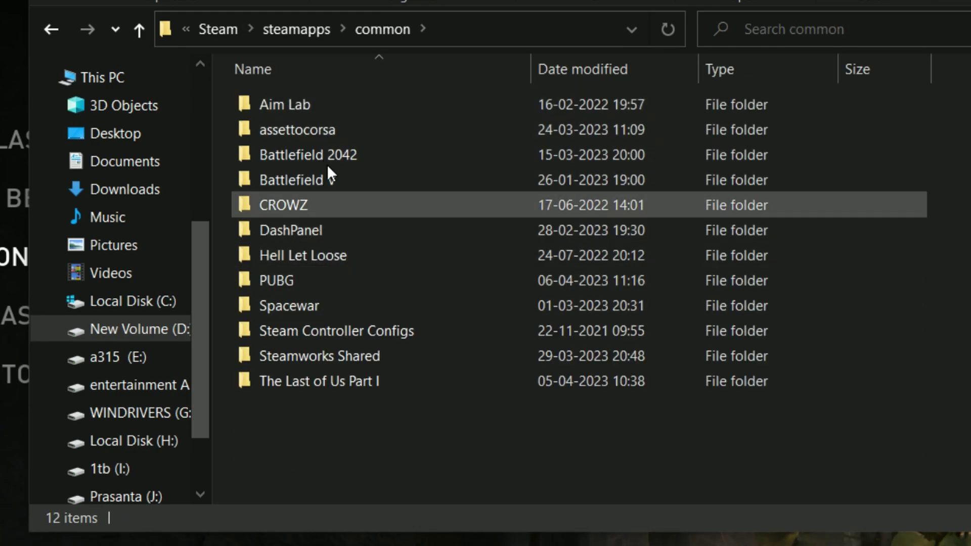
double_click(309, 379)
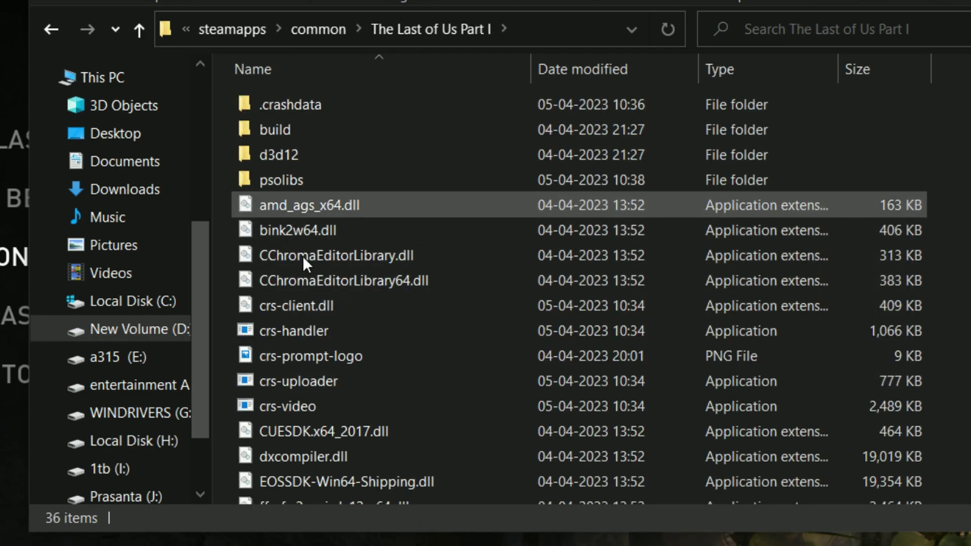
scroll(302, 256, down, 4)
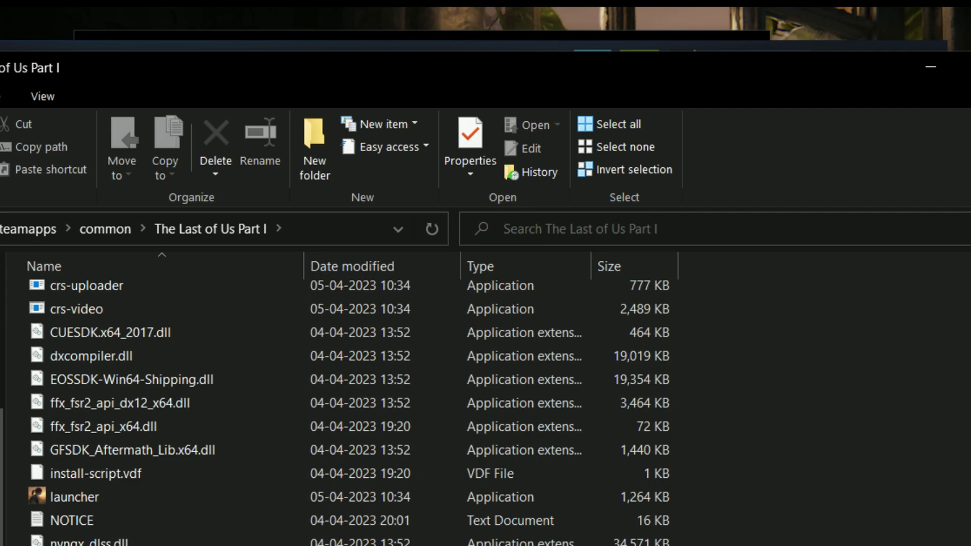
Back in Graphics settings, expand The Last of Us entry and start browsing for a program
key(alt+Tab)
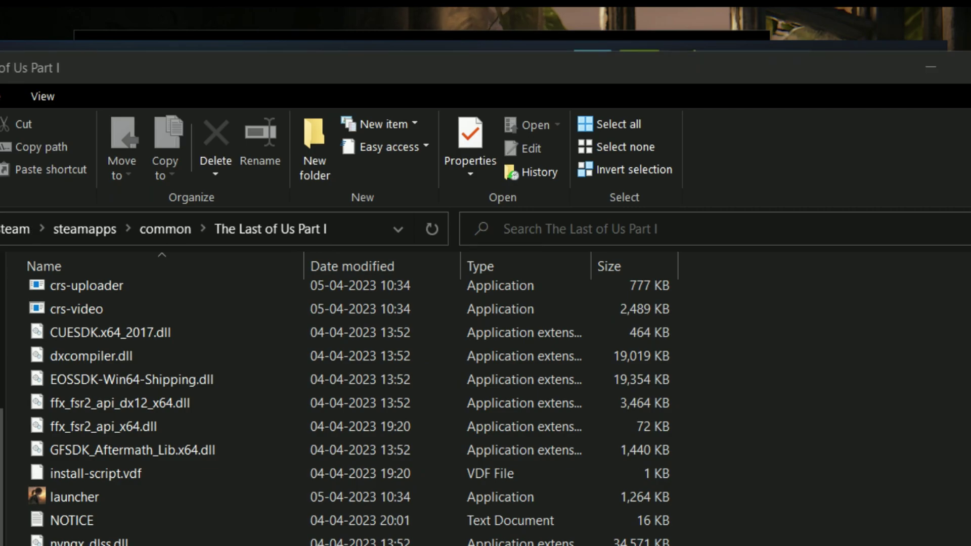
click(206, 356)
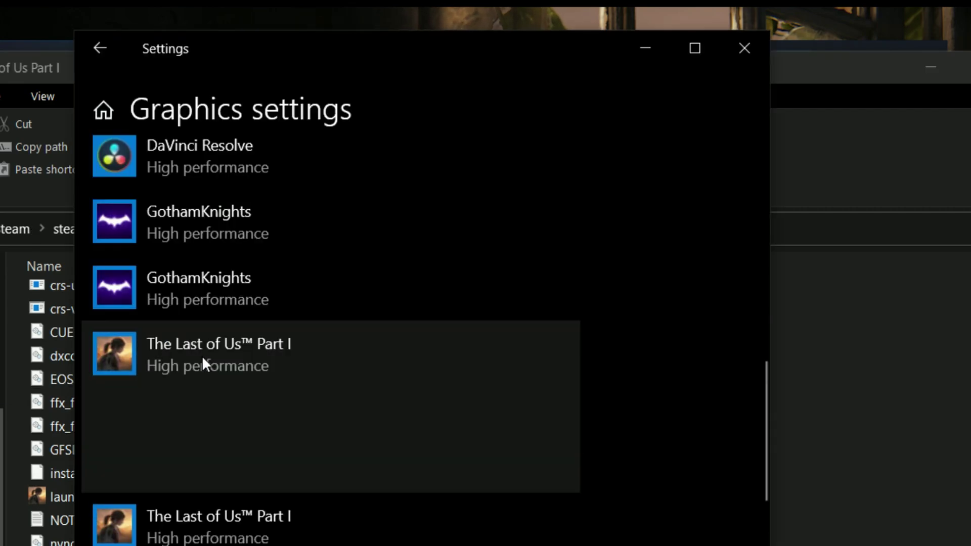
scroll(202, 356, up, 5)
click(152, 219)
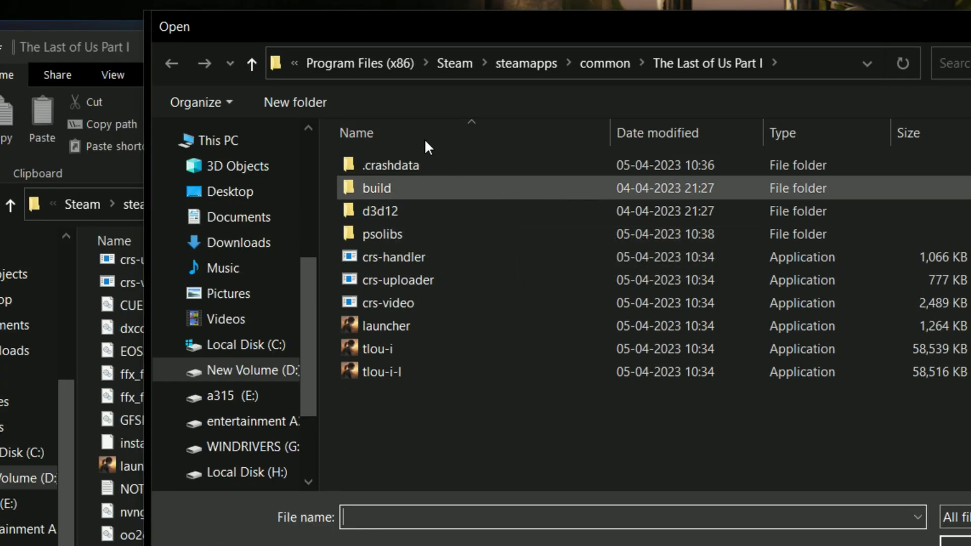
Navigate to D:\Program Files (x86)\Steam\steamapps\common\The Last of Us Part I
click(354, 65)
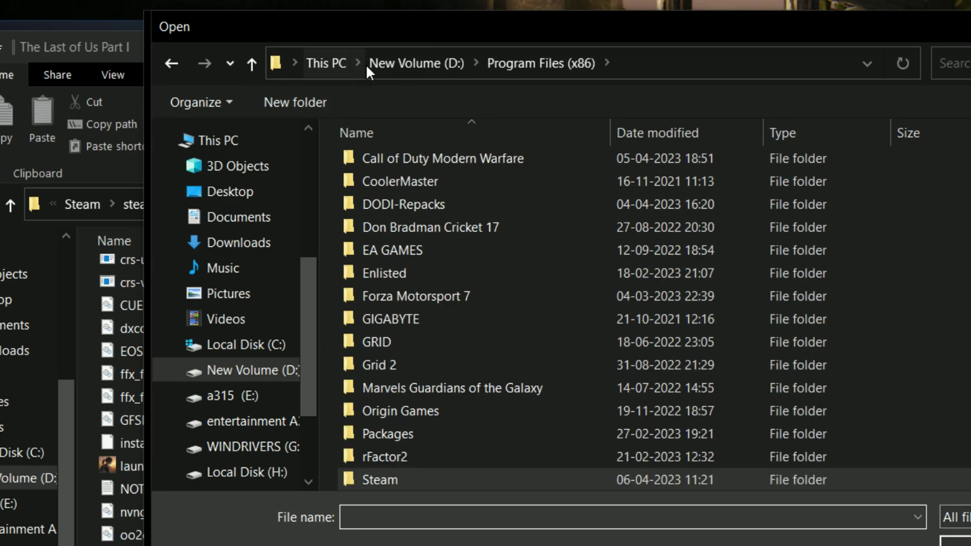
click(430, 62)
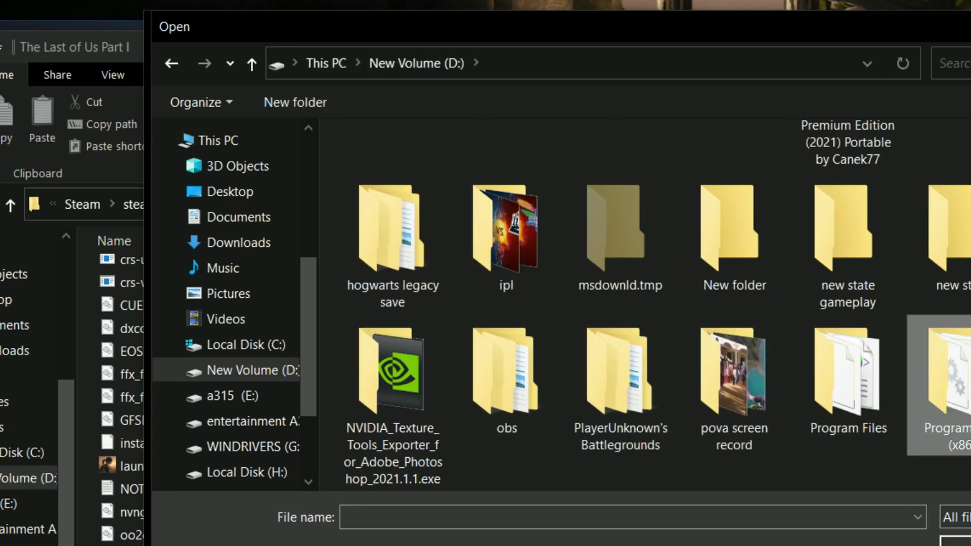
double_click(946, 377)
scroll(478, 347, down, 2)
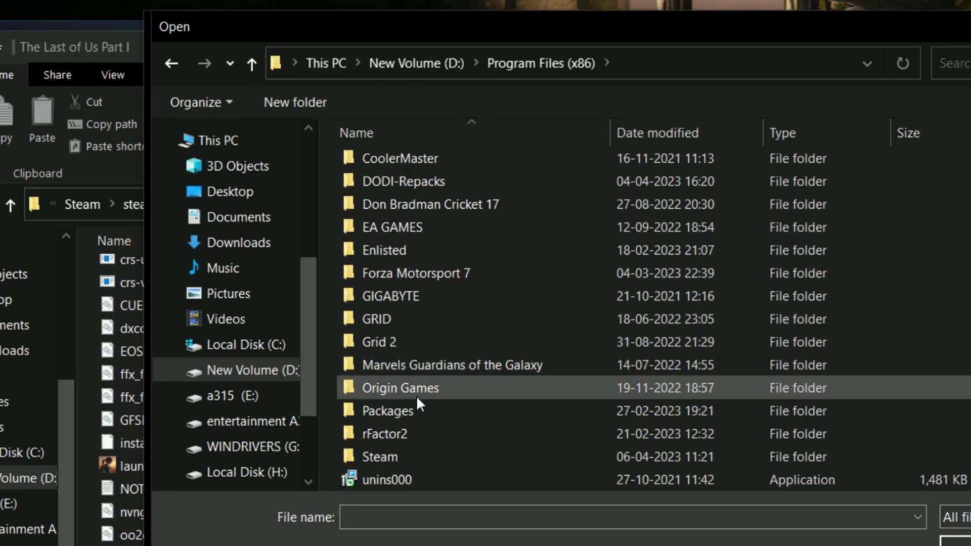
double_click(399, 451)
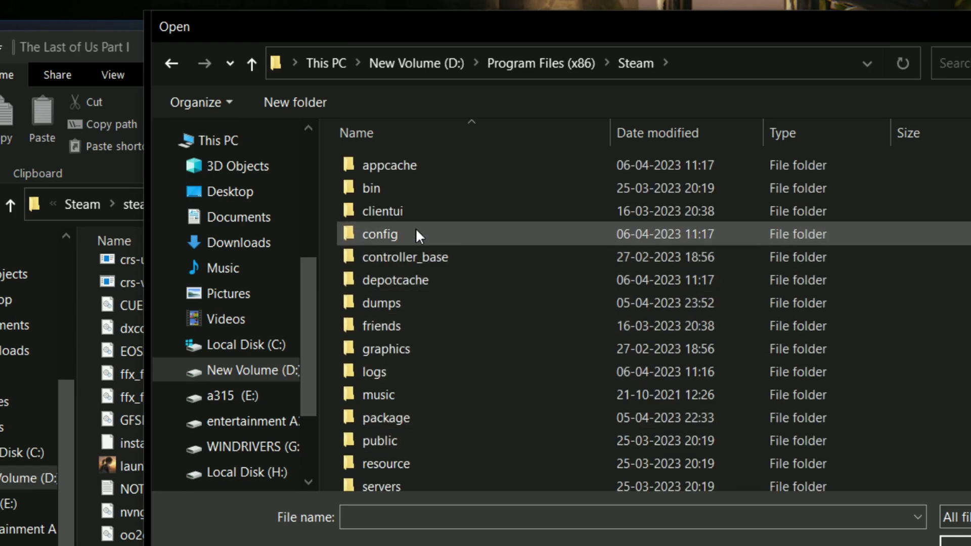
scroll(428, 443, down, 3)
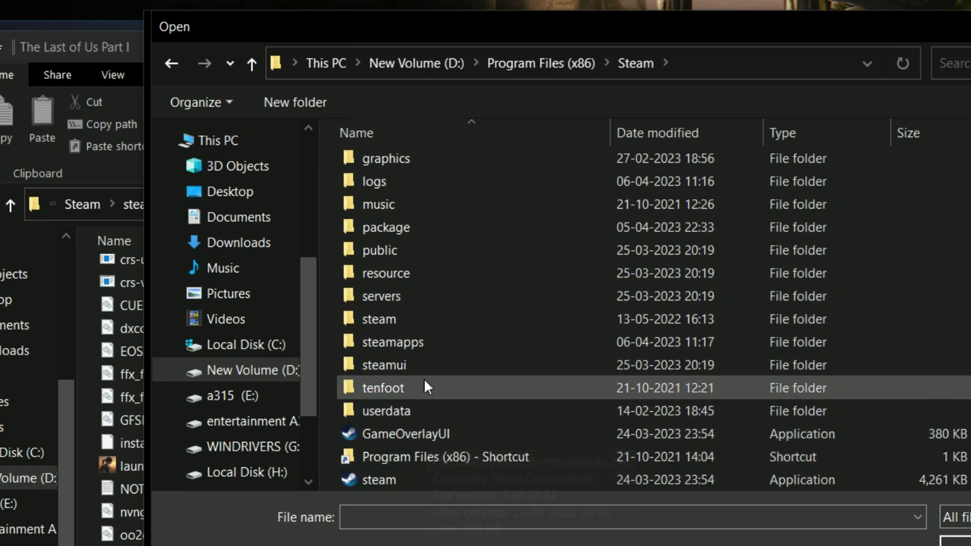
scroll(420, 382, down, 2)
scroll(407, 386, up, 2)
scroll(406, 387, up, 2)
scroll(404, 415, down, 1)
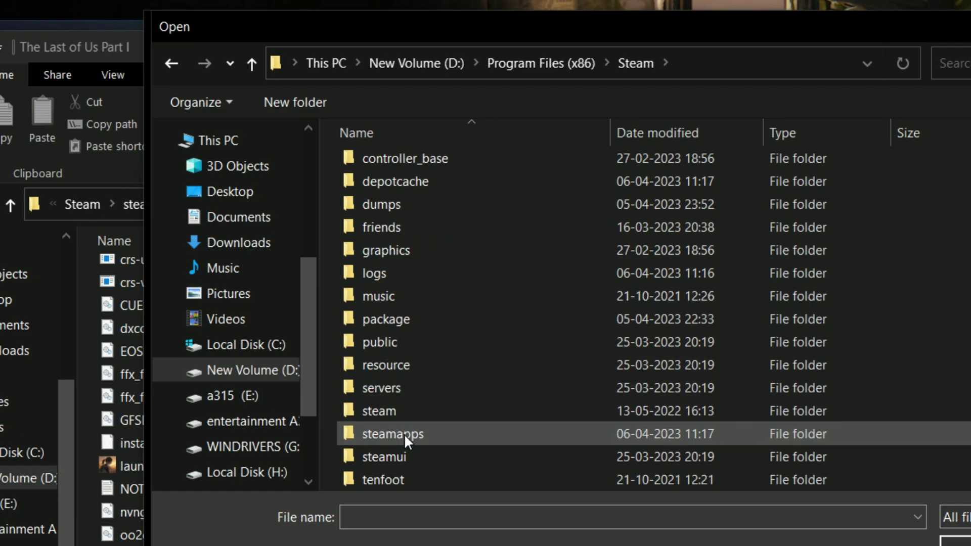
double_click(408, 431)
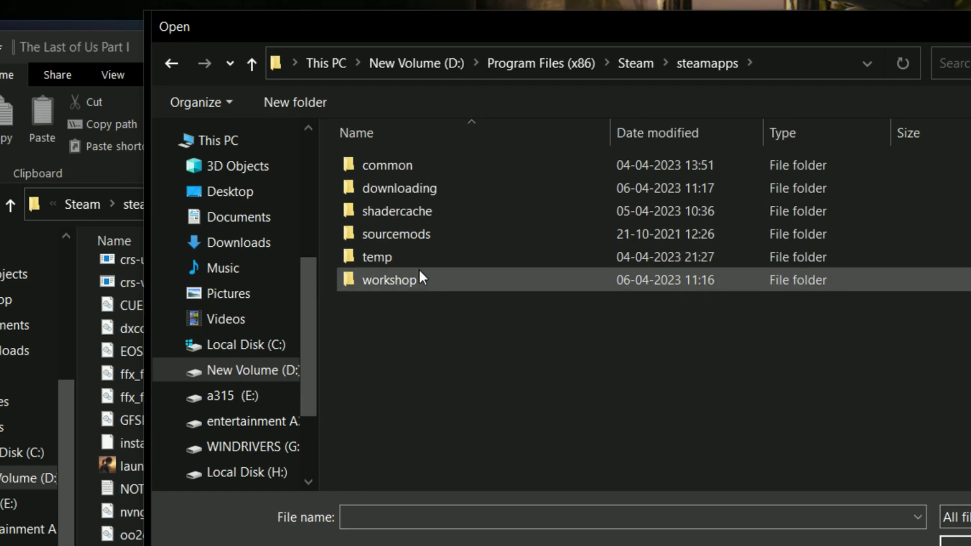
double_click(425, 164)
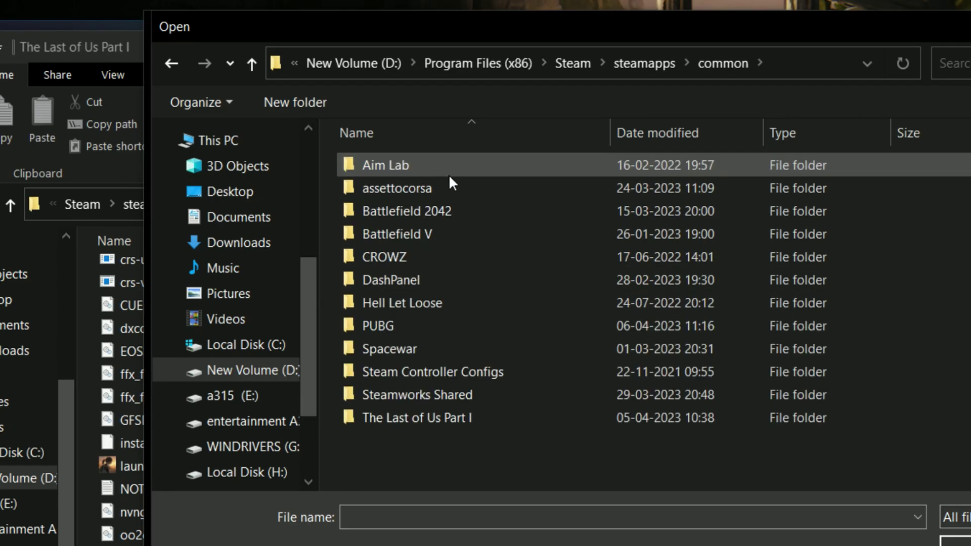
double_click(408, 418)
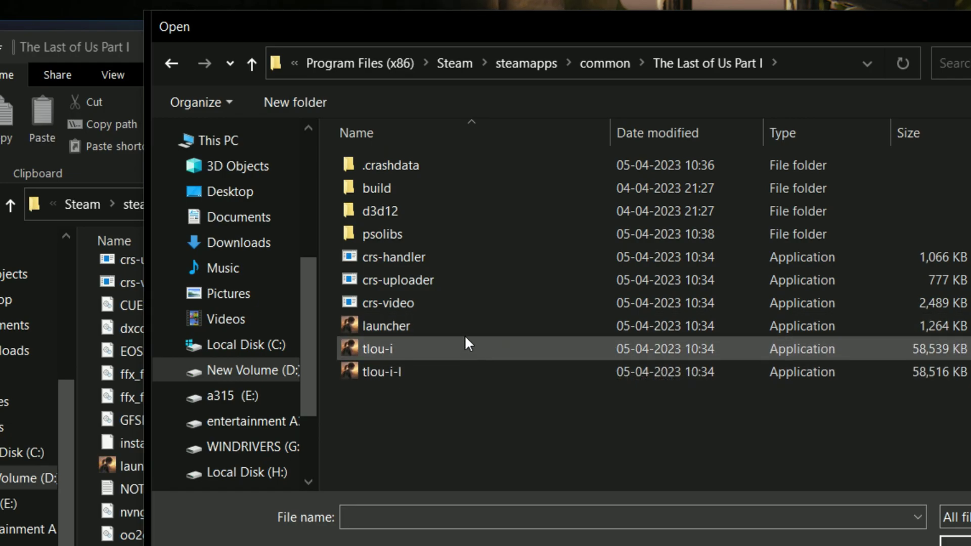
Add the chosen game executable and set the launcher entry to High performance
click(958, 540)
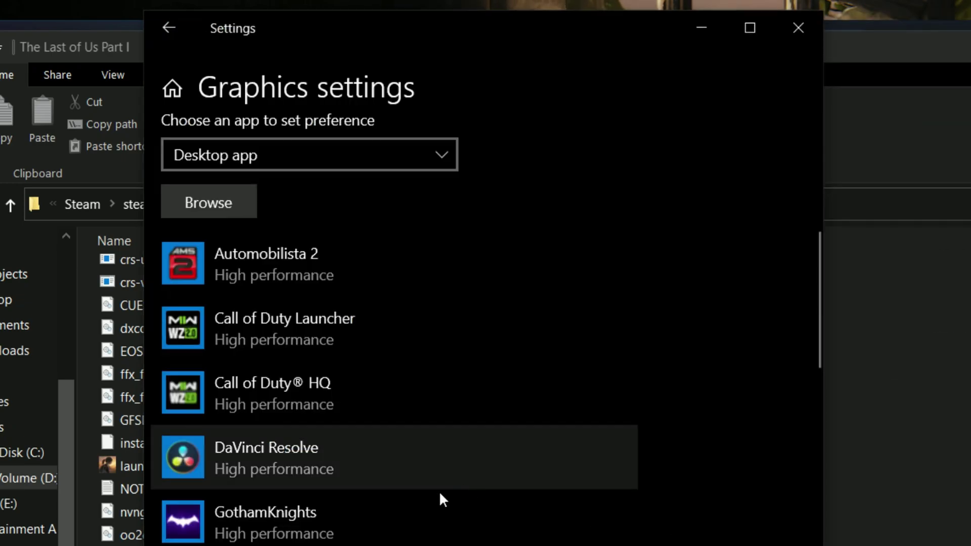
scroll(324, 430, down, 5)
scroll(303, 430, down, 3)
scroll(317, 429, up, 5)
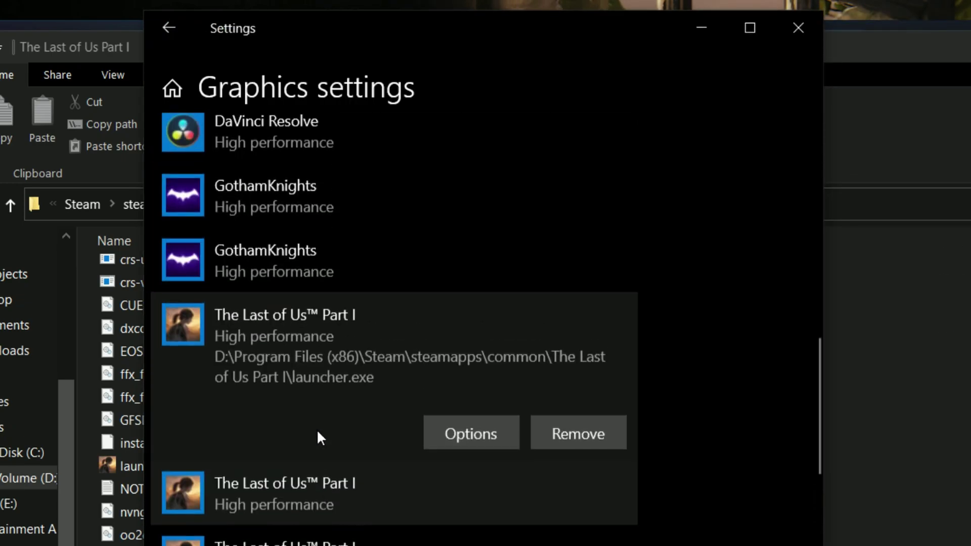
click(452, 502)
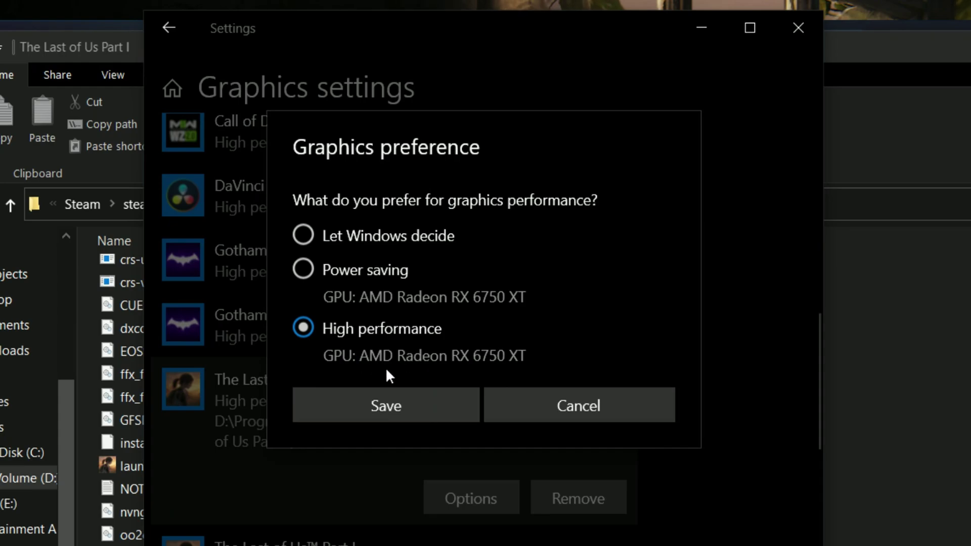
click(402, 403)
Set the next The Last of Us entry to High performance and save
scroll(390, 436, down, 3)
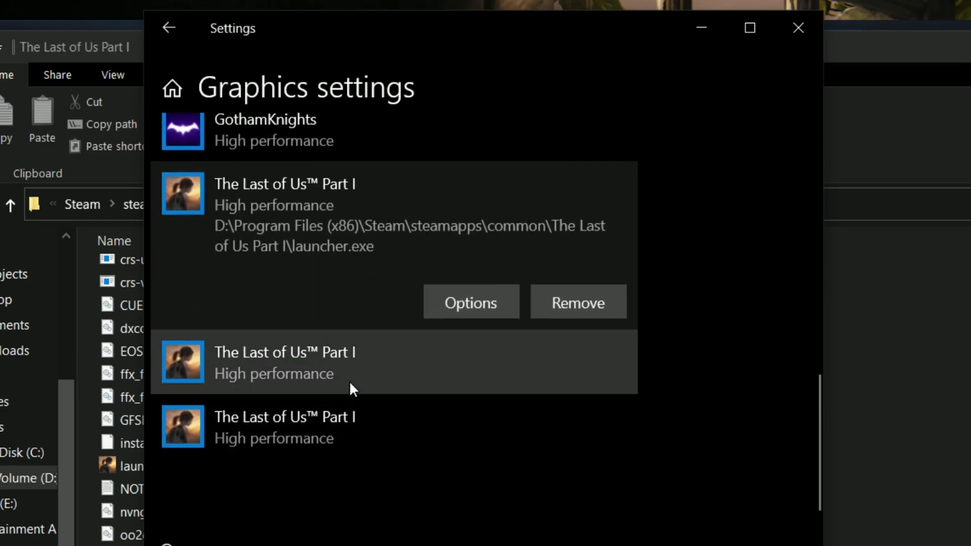
click(348, 380)
click(466, 360)
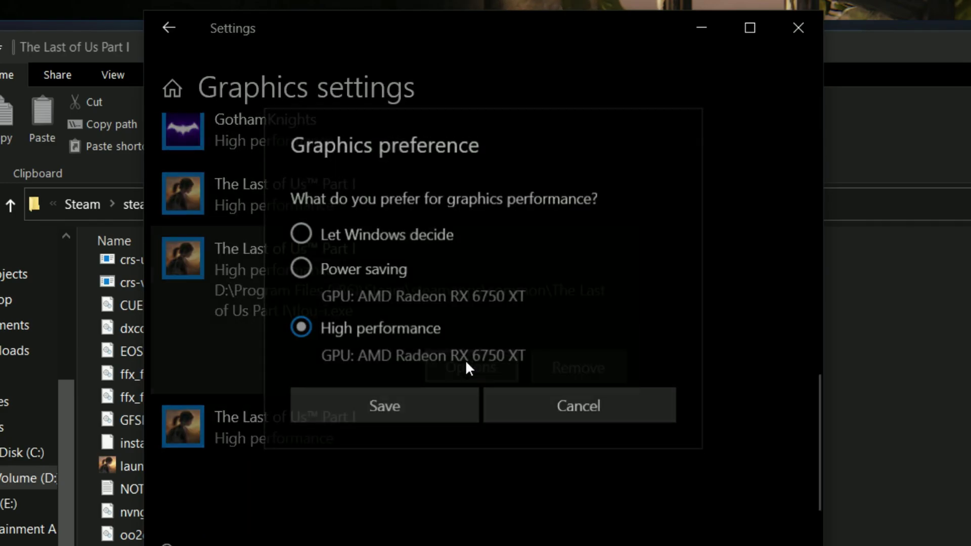
click(389, 402)
Set tlou-i-l.exe to High performance, then minimise the Settings window
click(368, 426)
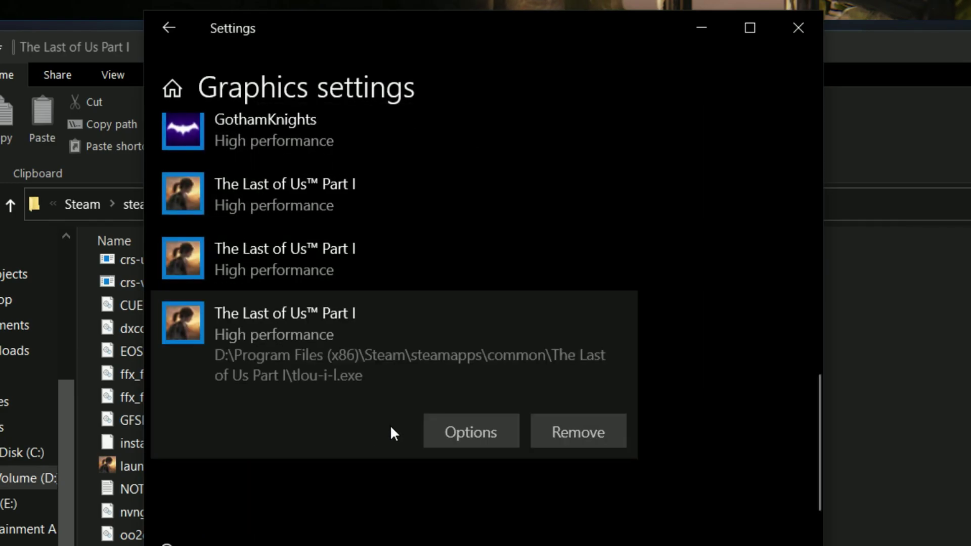
click(472, 429)
click(432, 407)
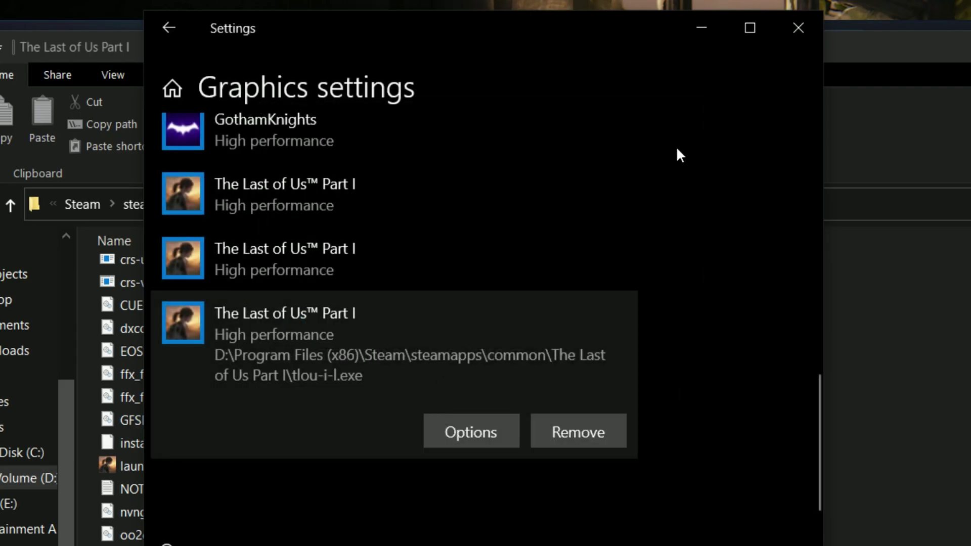
click(701, 29)
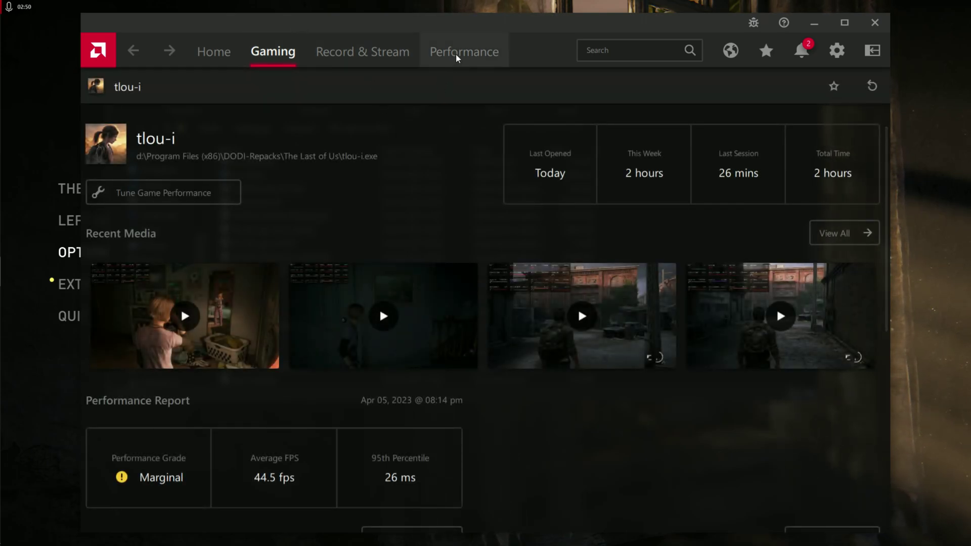
Open the Performance Tuning page and toggle Power Tuning off and back on
click(456, 56)
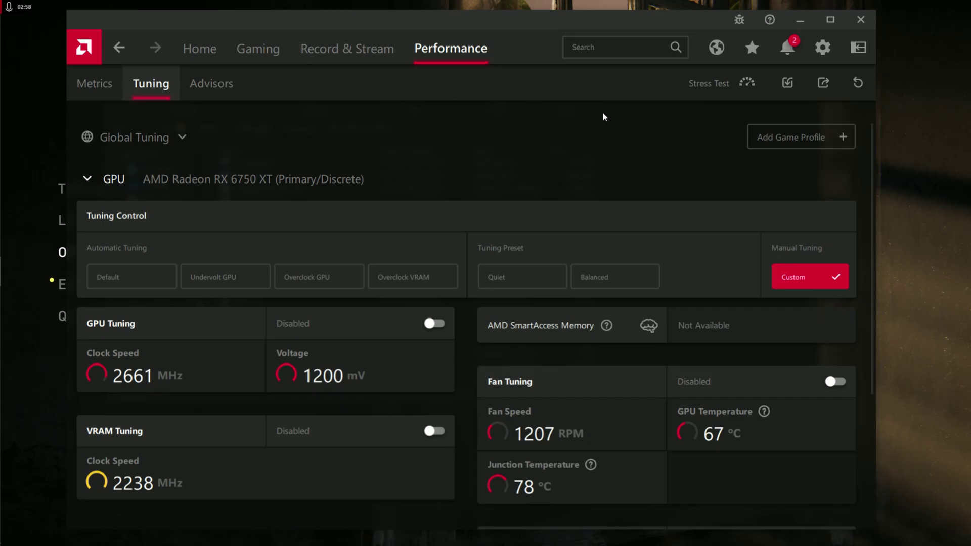
scroll(597, 29, down, 5)
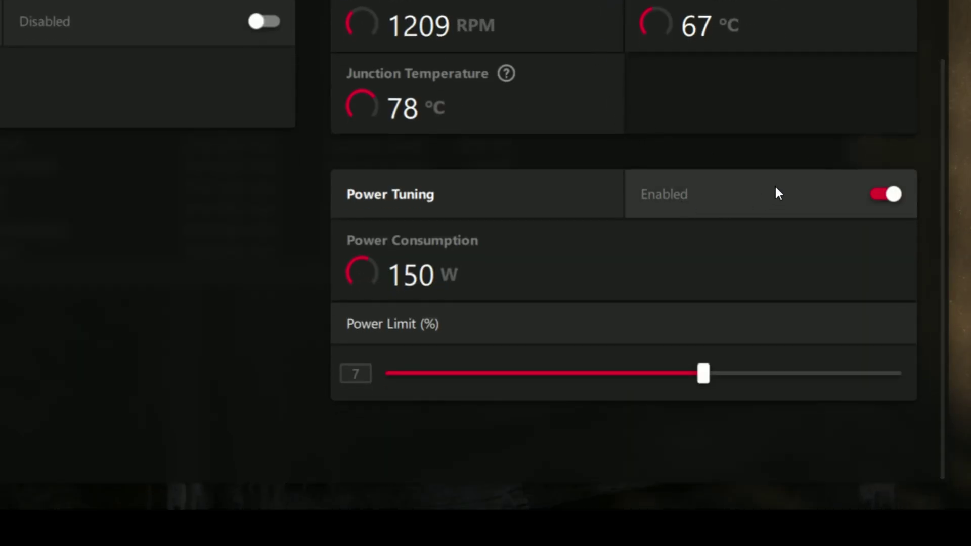
click(751, 198)
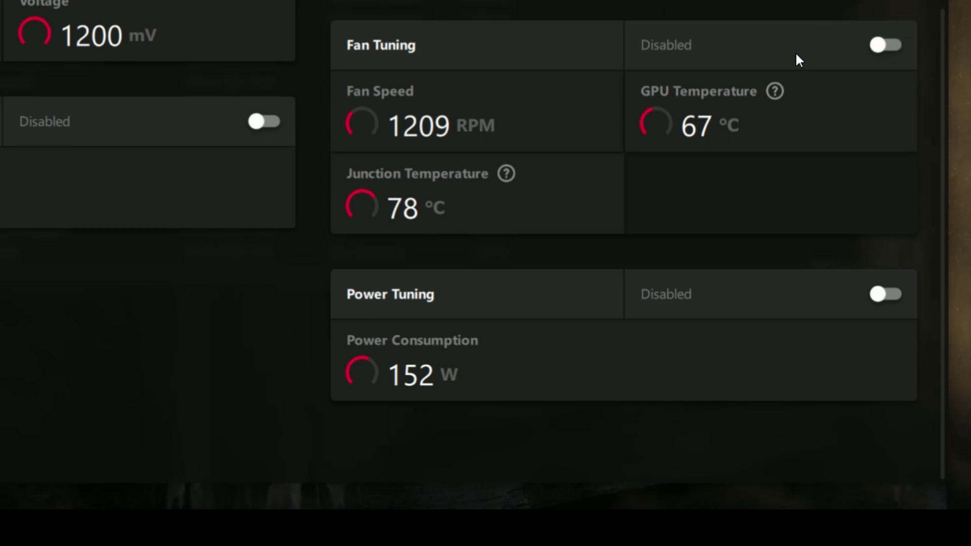
click(778, 294)
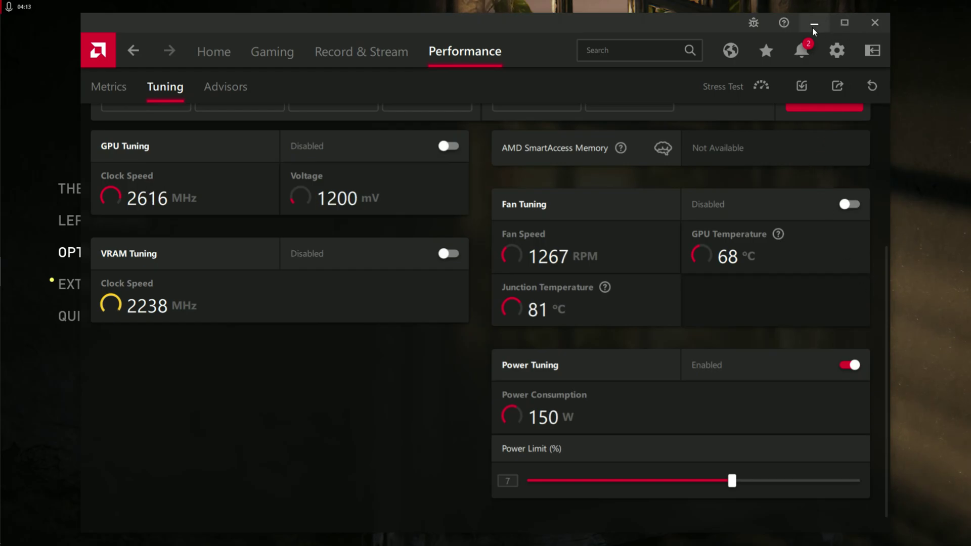
scroll(829, 161, up, 4)
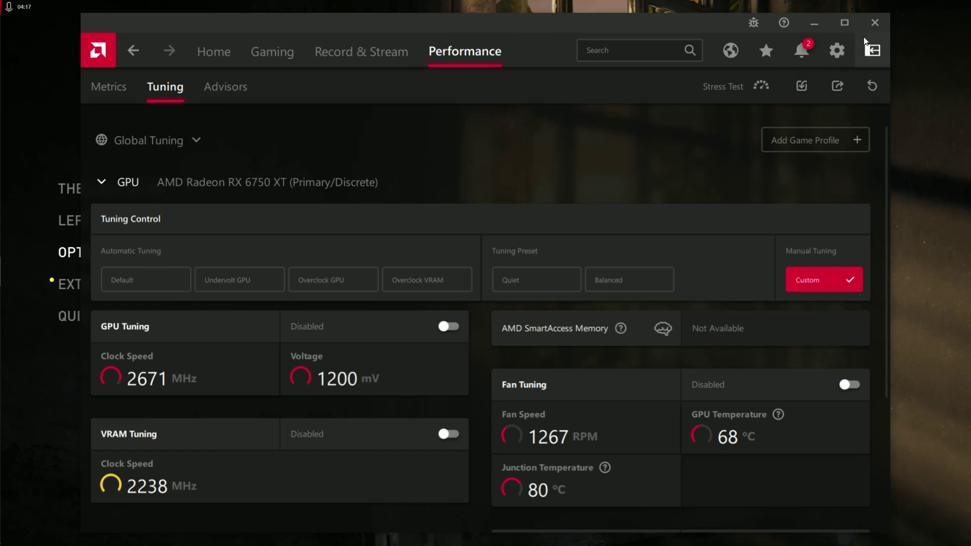
Restart AMD Software from the desktop right-click menu and go to Gaming
click(874, 23)
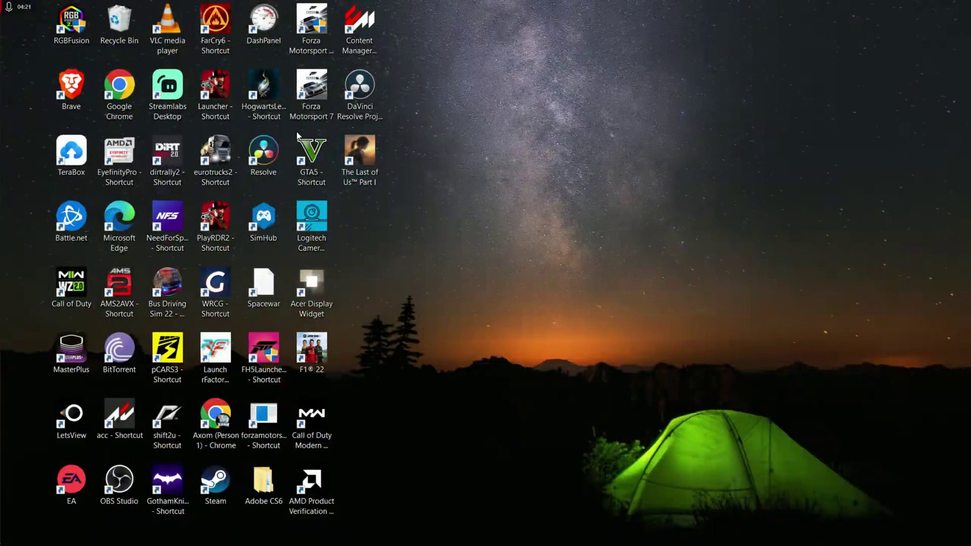
right_click(468, 109)
click(474, 116)
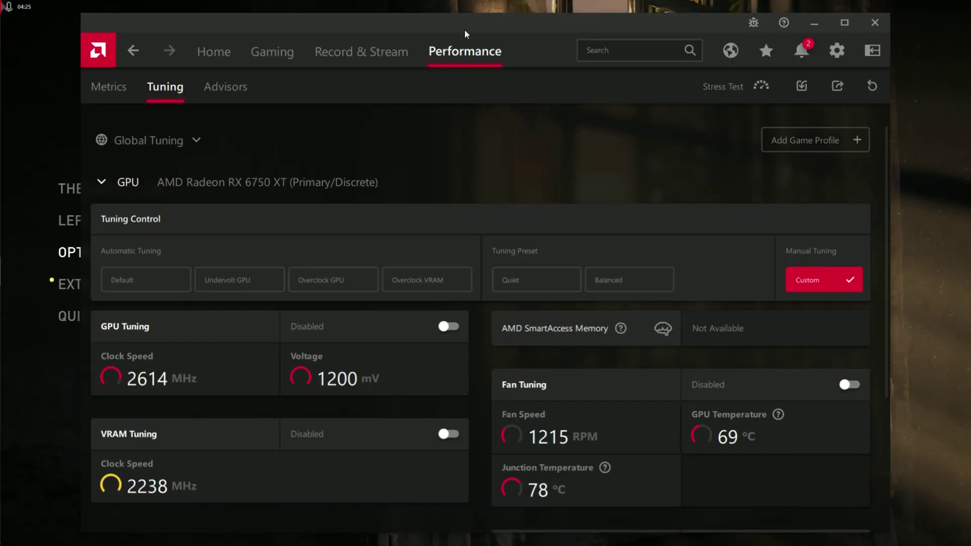
click(277, 46)
Enable Radeon Chill on The Last of Us Part I's page with Max FPS lowered to 30
scroll(687, 309, down, 6)
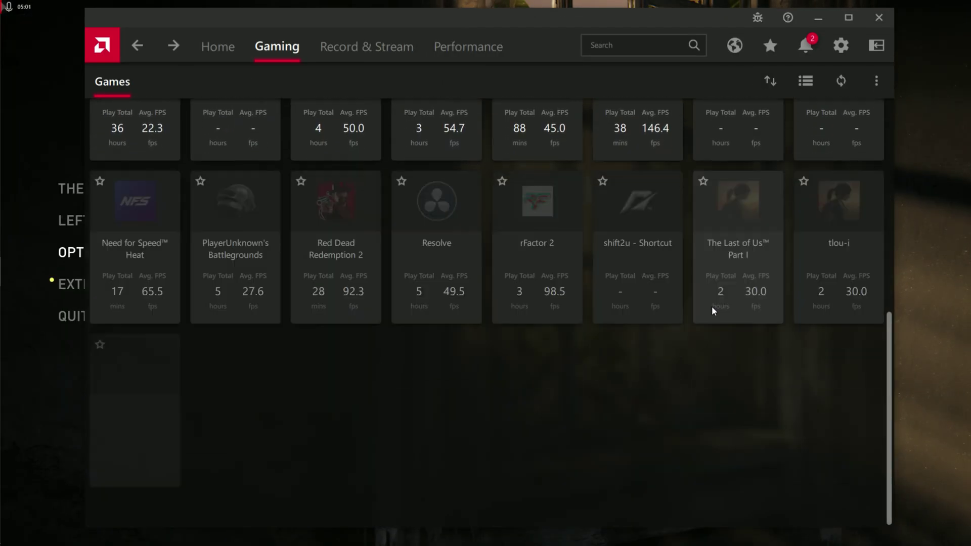
click(727, 232)
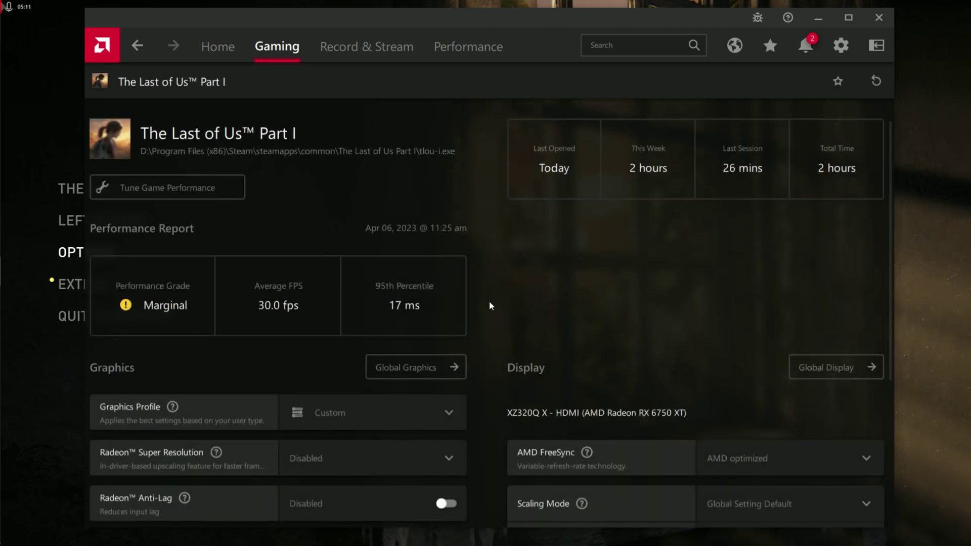
scroll(489, 305, down, 5)
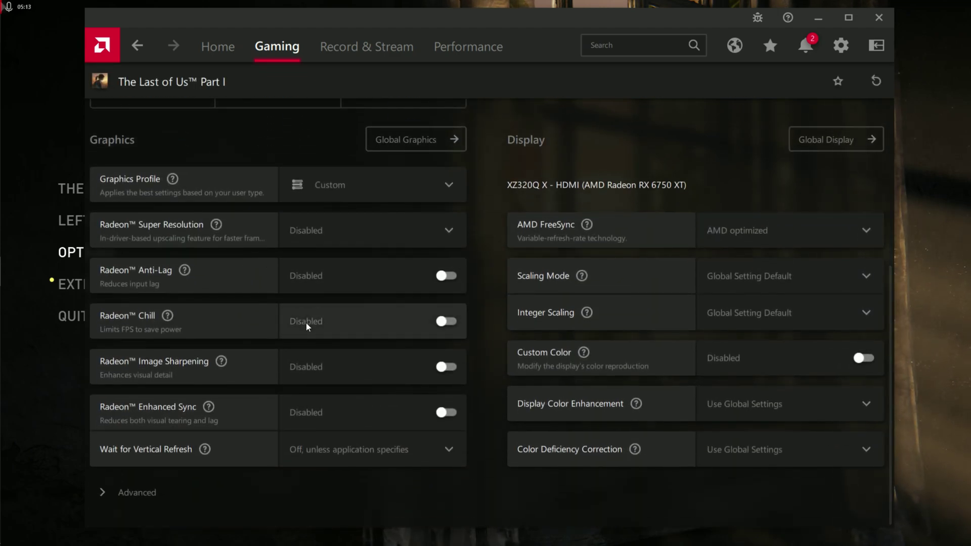
click(319, 323)
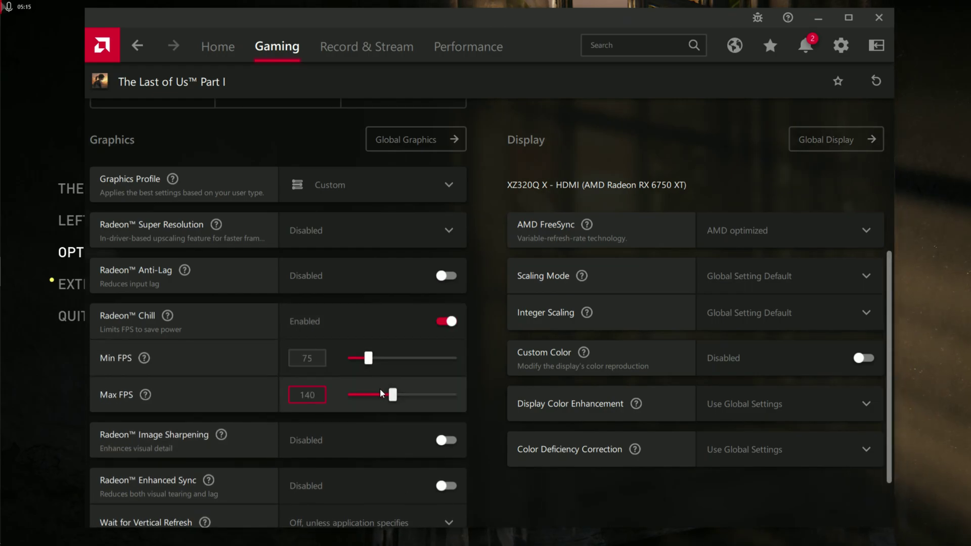
drag(382, 394, 278, 393)
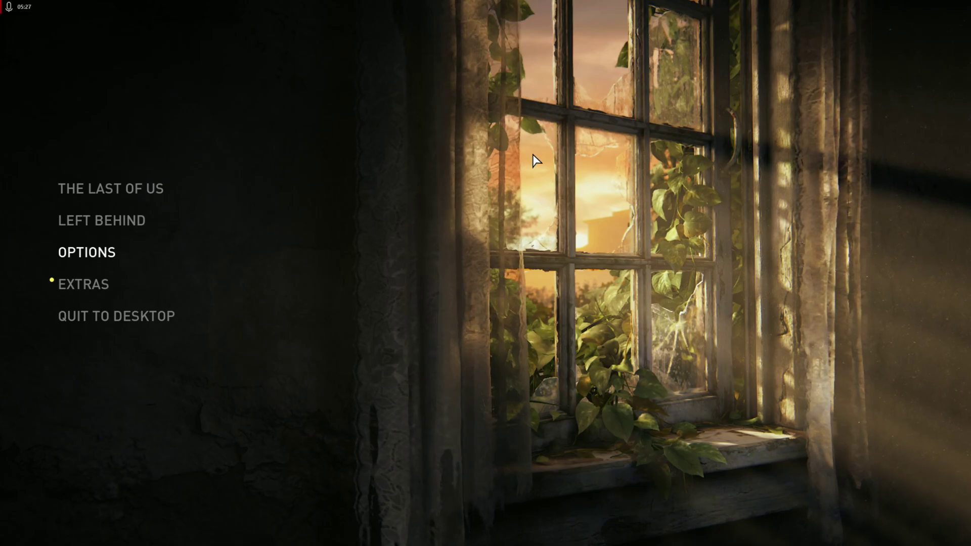
Set Display Resolution 1280x720 and Render Scale 50, then apply and confirm with YES
click(75, 252)
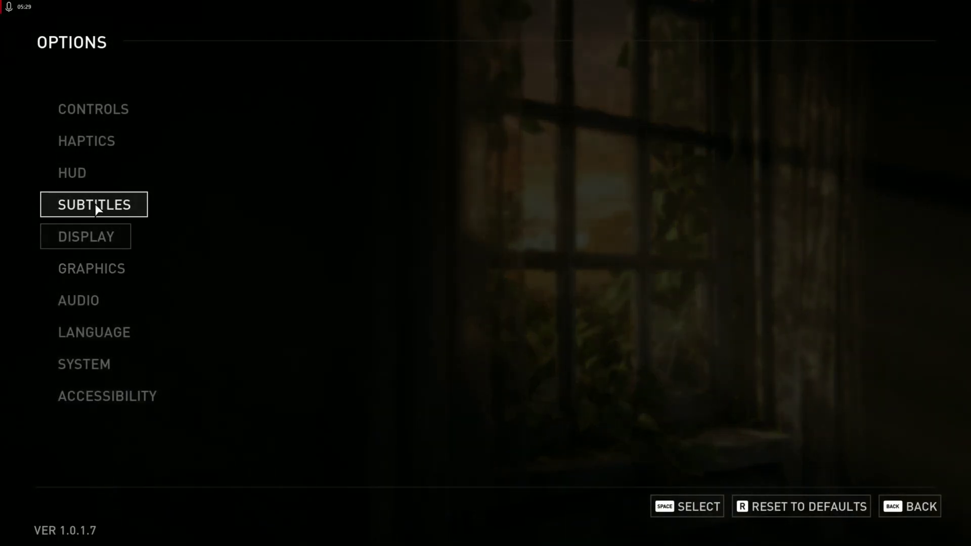
click(93, 242)
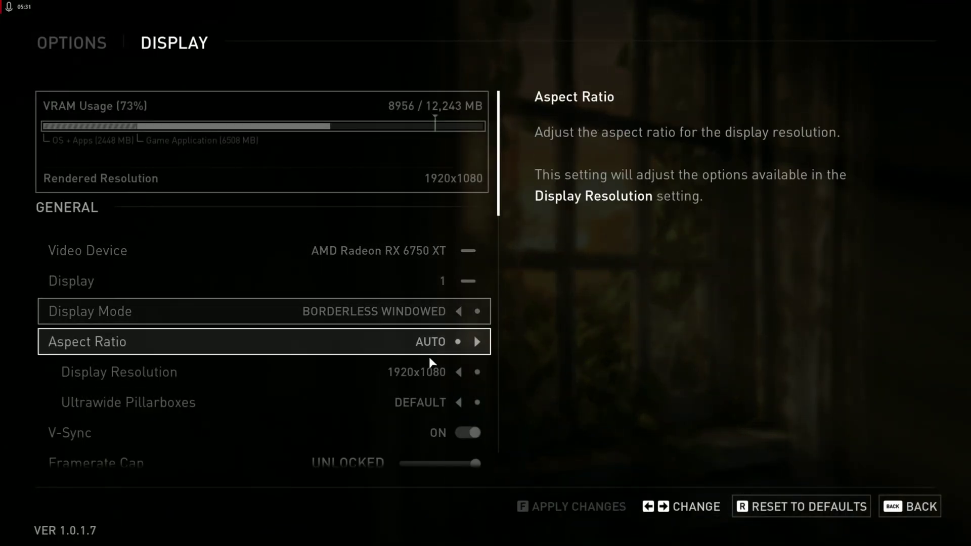
click(428, 373)
click(445, 404)
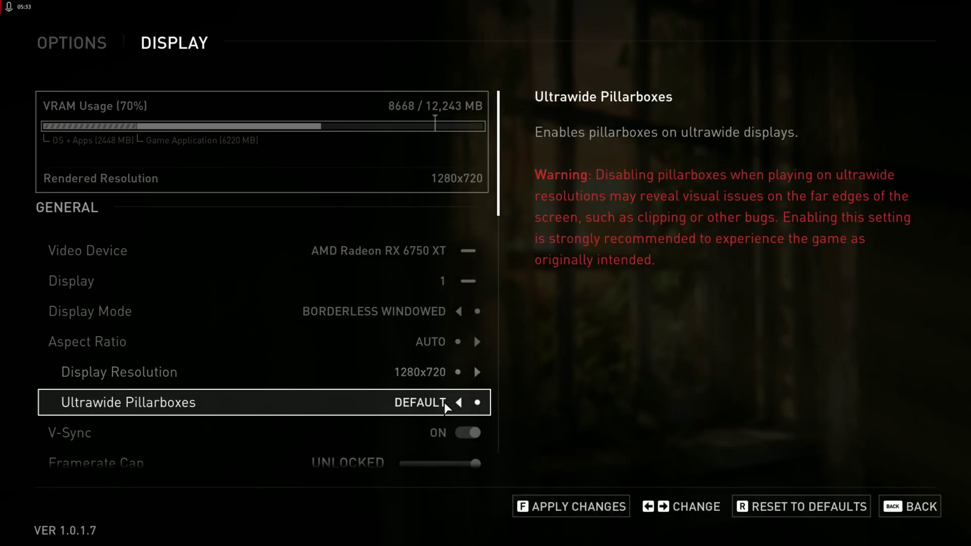
scroll(385, 396, down, 8)
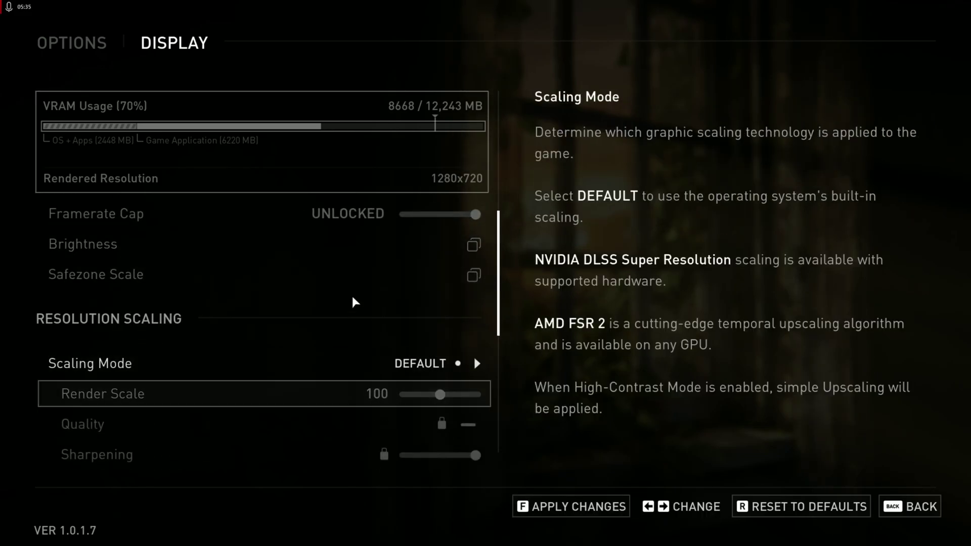
drag(442, 396, 401, 399)
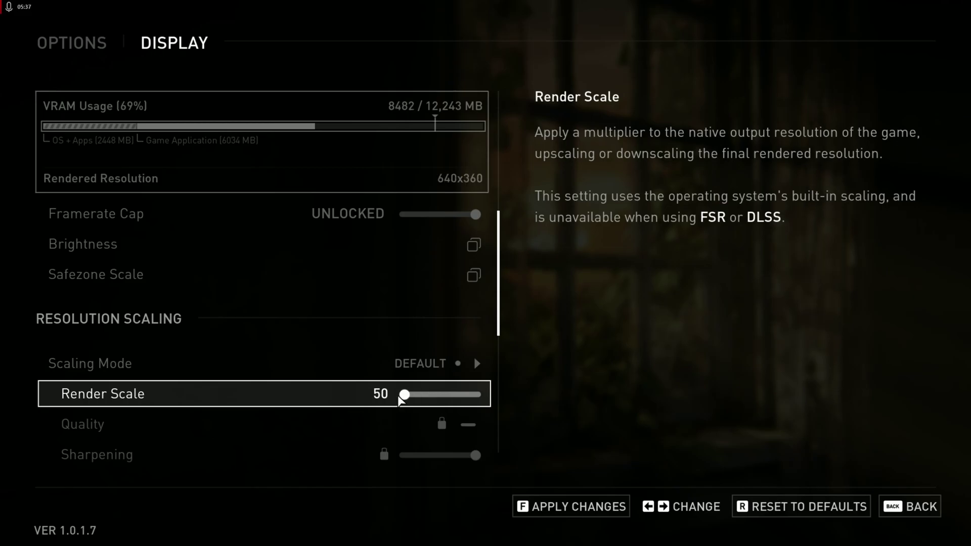
click(537, 505)
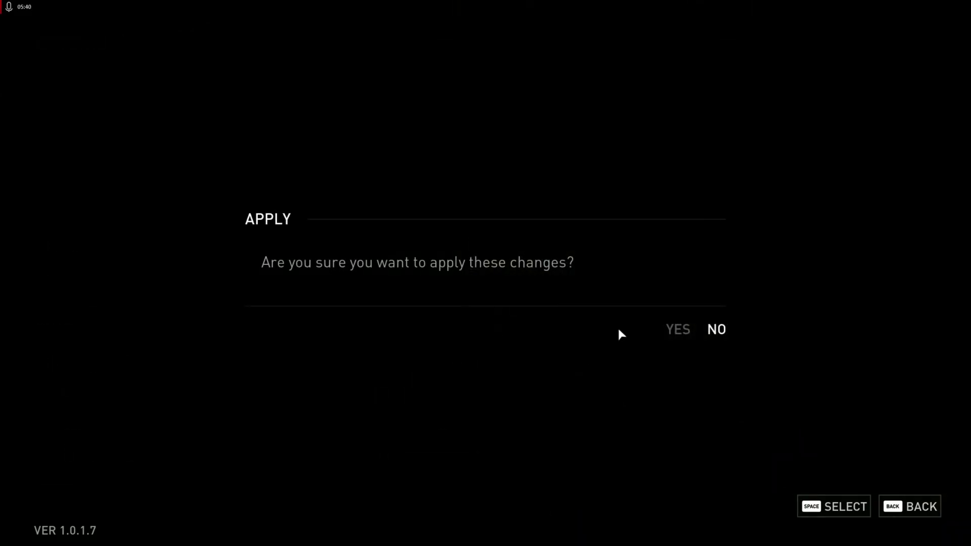
click(666, 333)
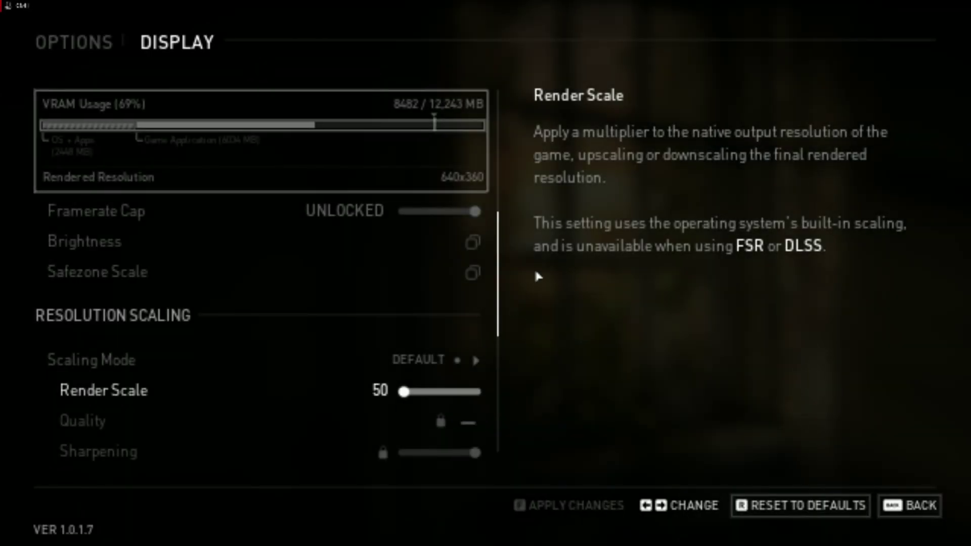
Choose the LOW graphics preset, apply the changes and confirm with YES
key(Escape)
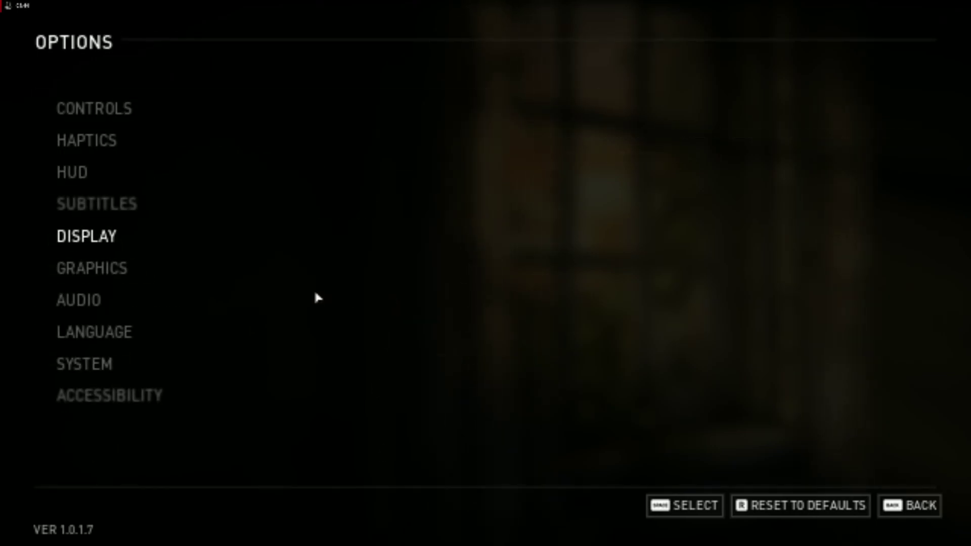
click(126, 270)
click(430, 266)
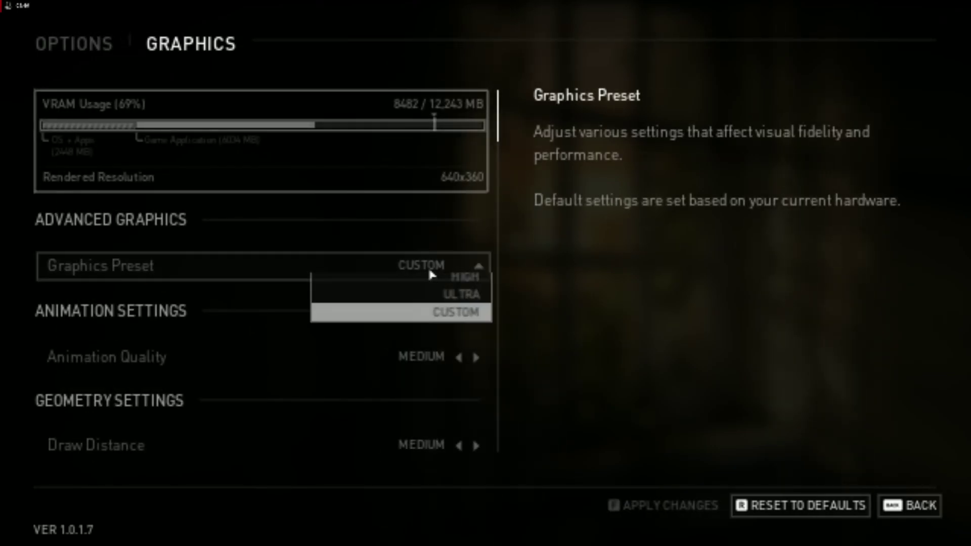
click(428, 292)
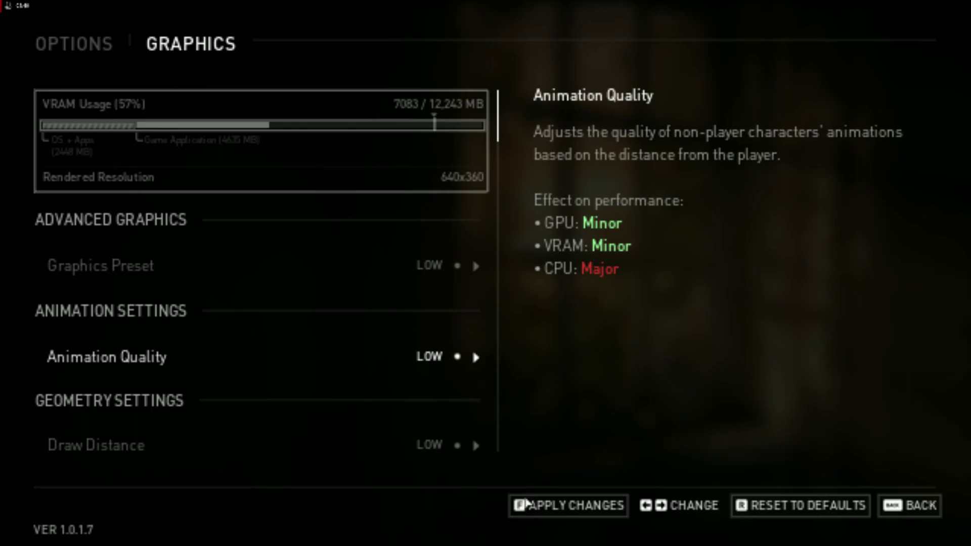
click(526, 504)
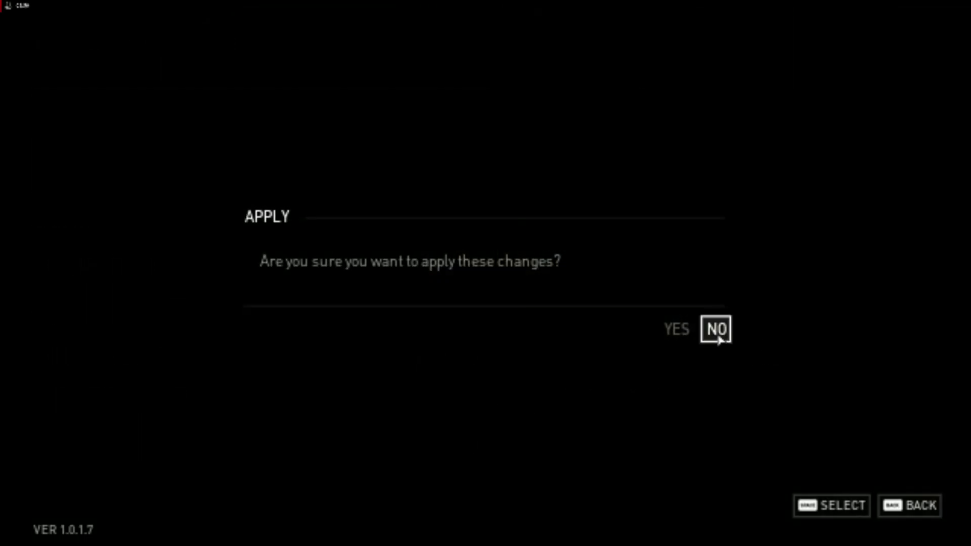
click(683, 331)
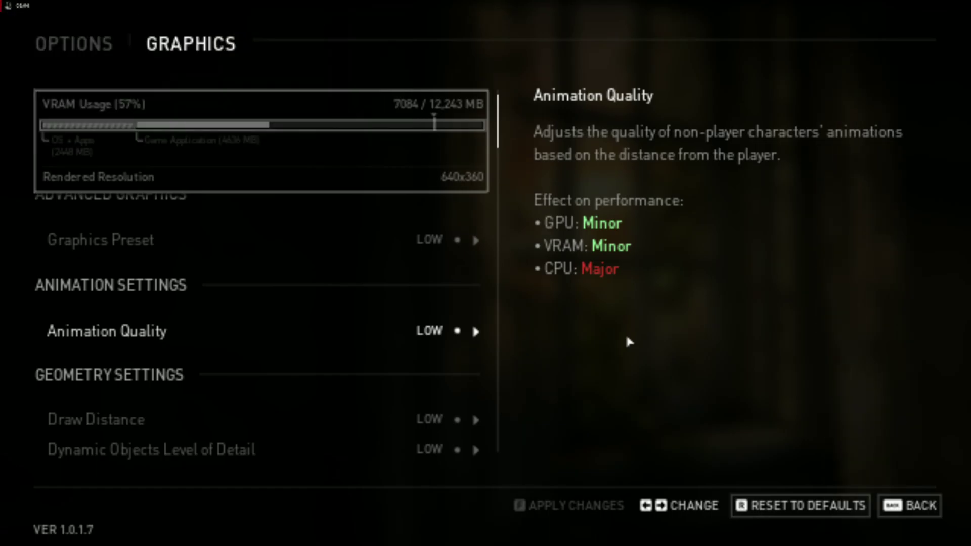
Open Task Manager and locate The Last of Us Part I's tlou-i.exe in the Details list
key(super)
right_click(28, 289)
click(61, 485)
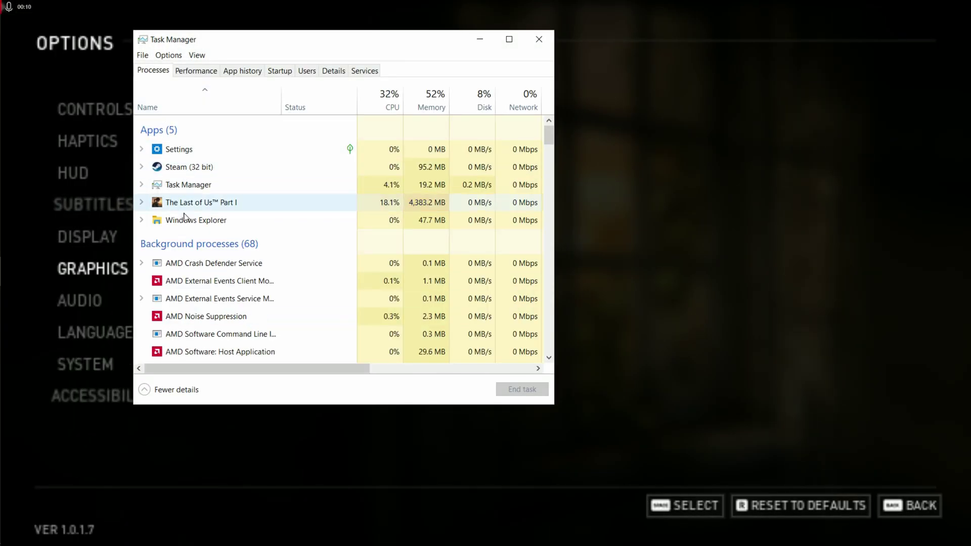
click(140, 202)
click(205, 216)
right_click(196, 220)
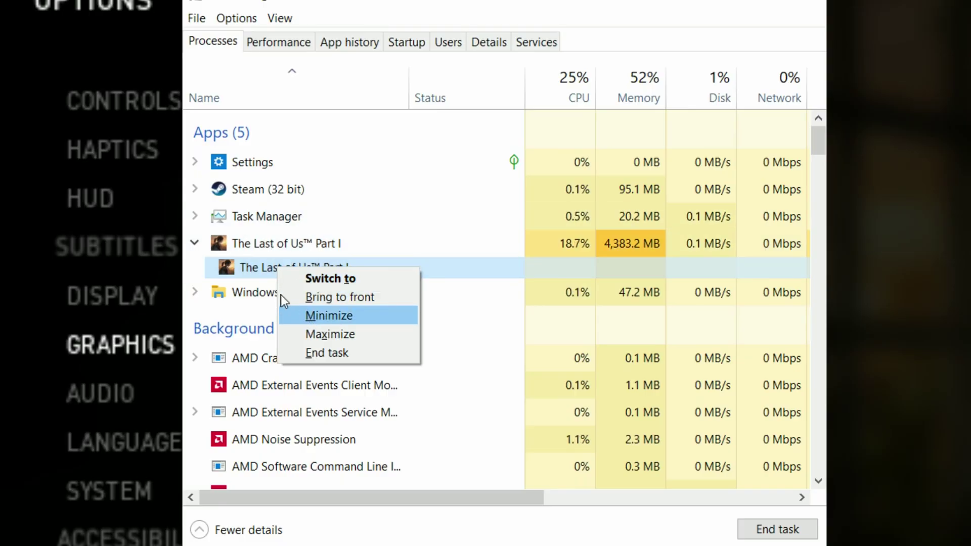
click(259, 249)
right_click(284, 248)
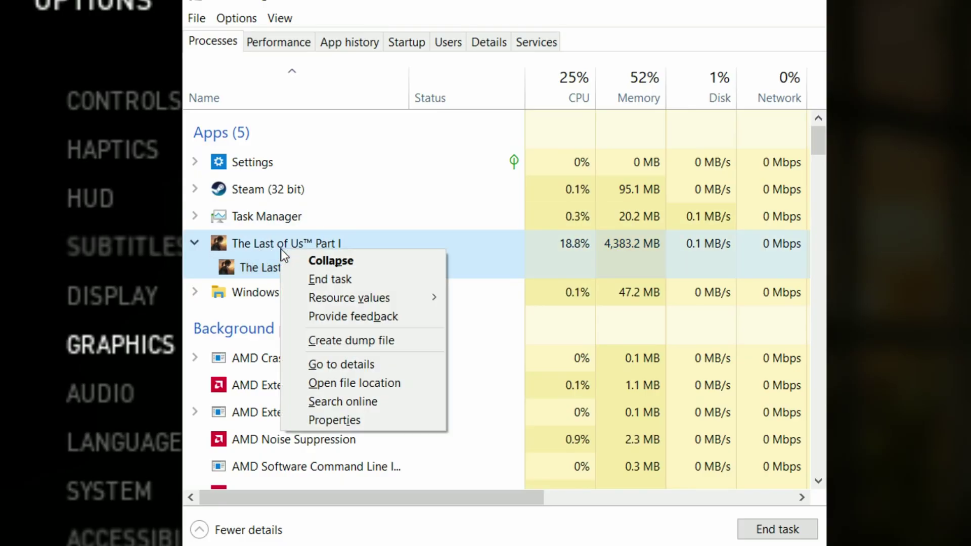
click(322, 365)
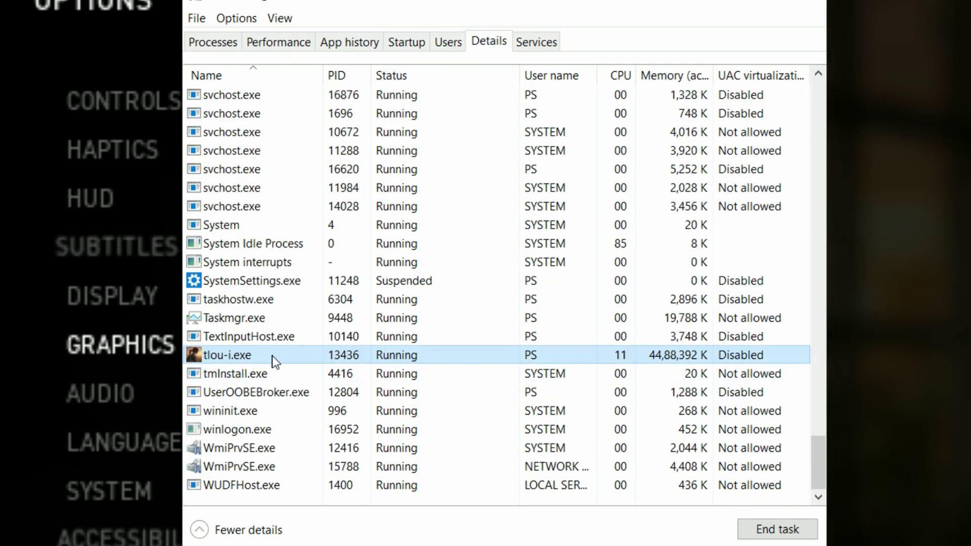
Set tlou-i.exe's priority to Below normal and confirm the change
right_click(256, 356)
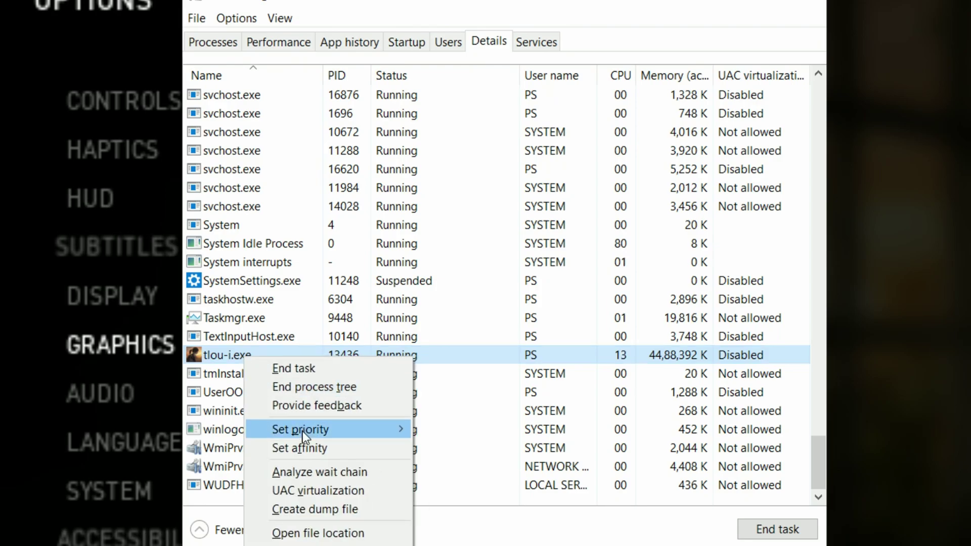
mouse_move(305, 431)
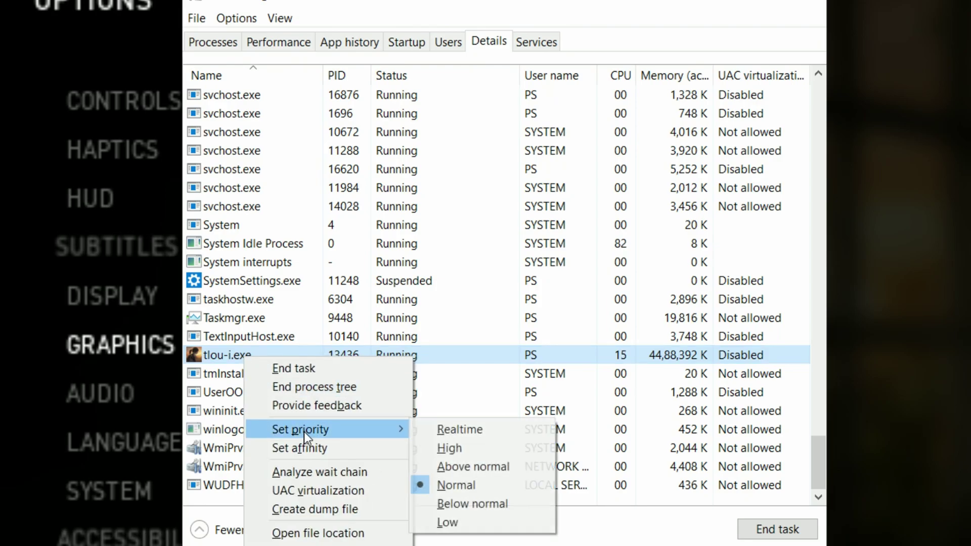
click(460, 500)
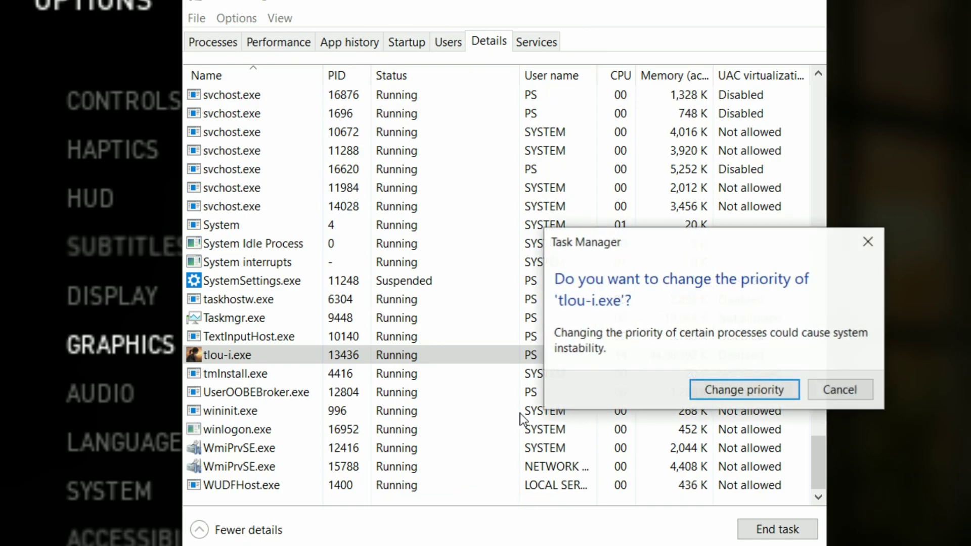
click(721, 396)
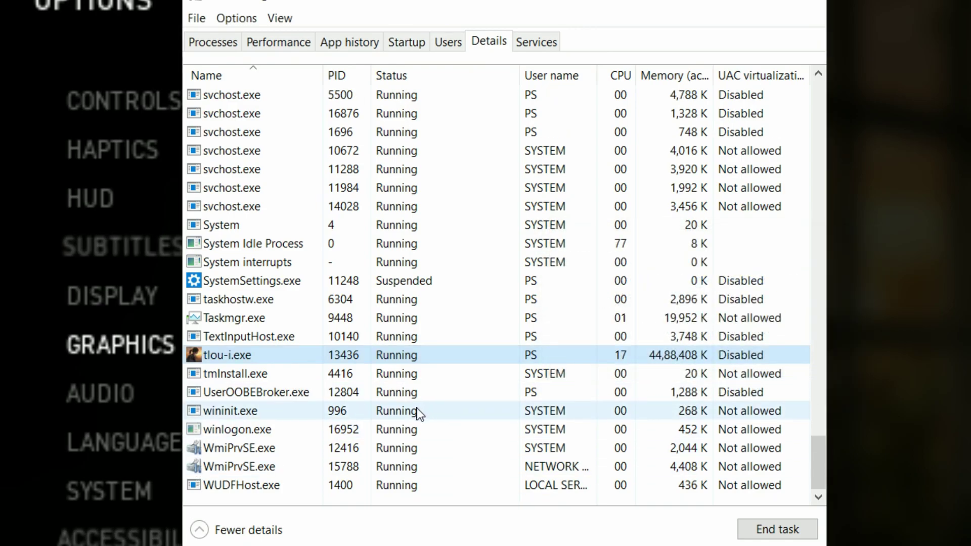